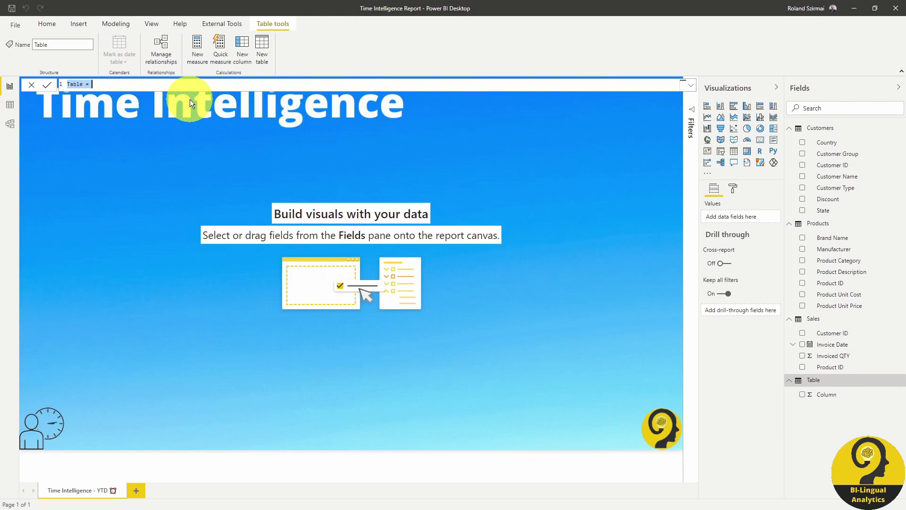
Define the new calculated table as Date = CALENDARAUTO() and commit the formula
{"action": "type", "text": "Date ="}
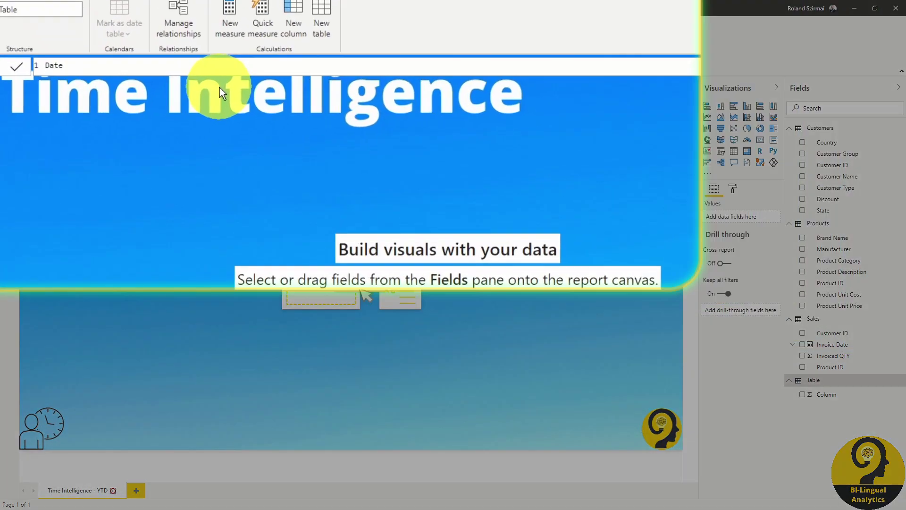
{"action": "key", "text": "shift+Return"}
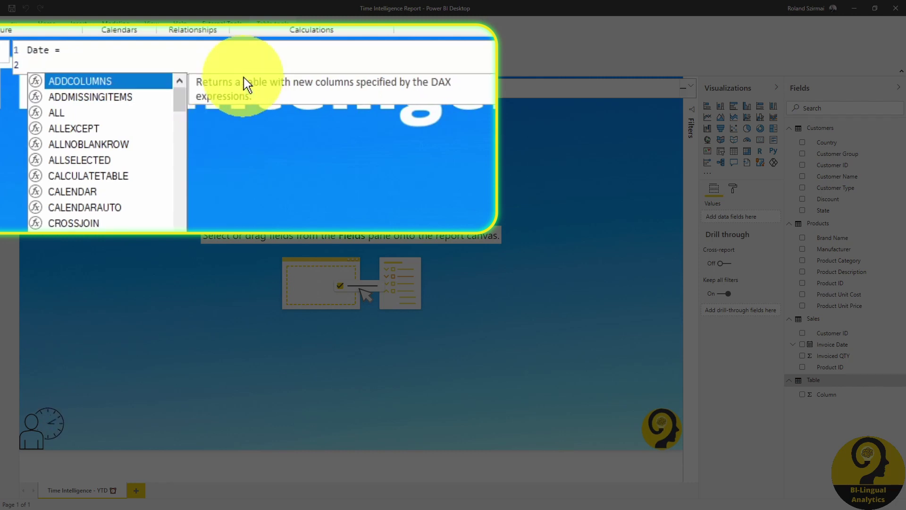
{"action": "type", "text": "calend"}
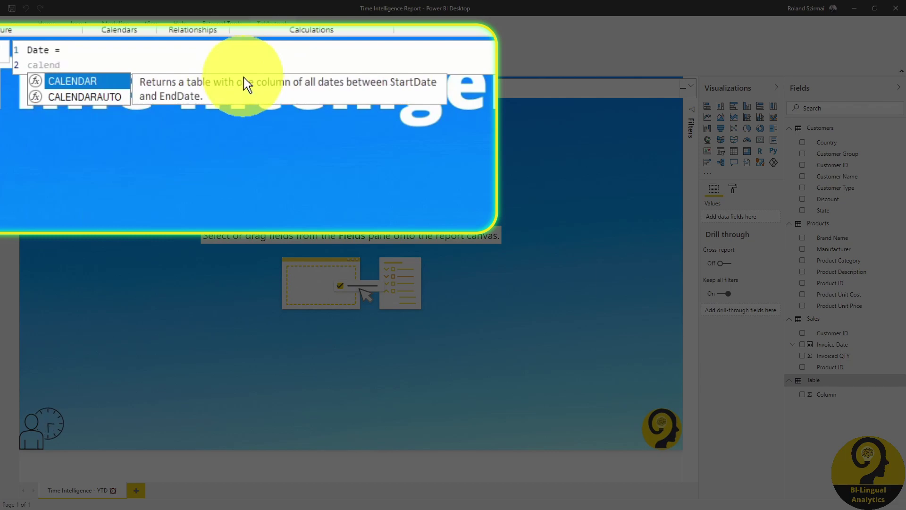
{"action": "key", "text": "Down"}
{"action": "key", "text": "Tab"}
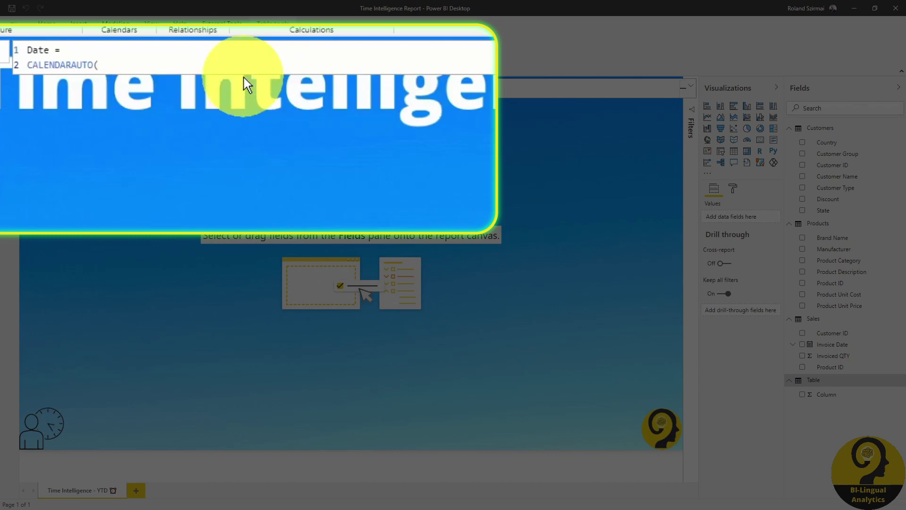
{"action": "type", "text": ")"}
{"action": "key", "text": "Return"}
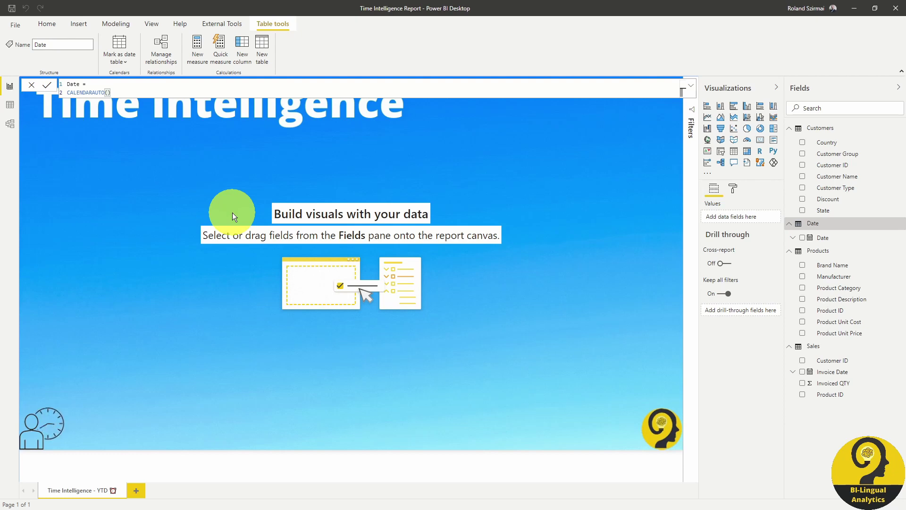
Look through the Date table's rows in the data view to check that the dates are continuous
{"action": "left_click", "coordinate": [10, 104]}
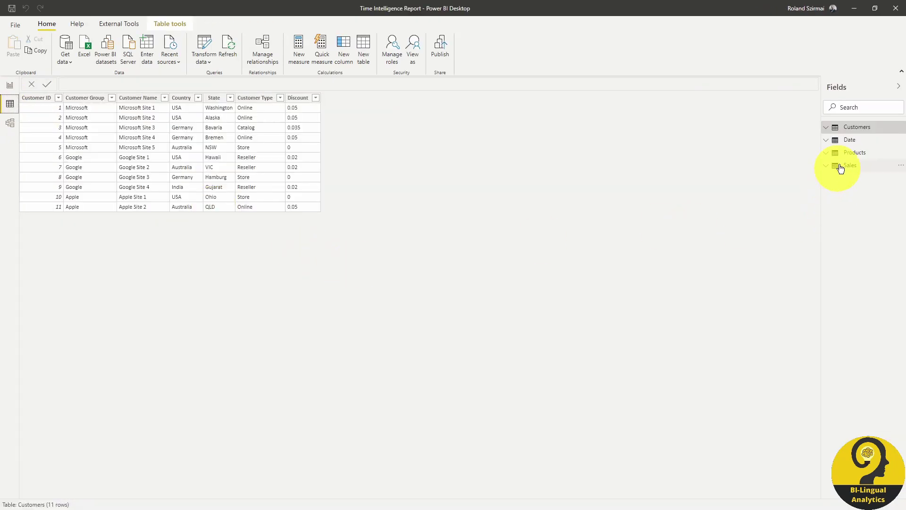
{"action": "left_click", "coordinate": [850, 140]}
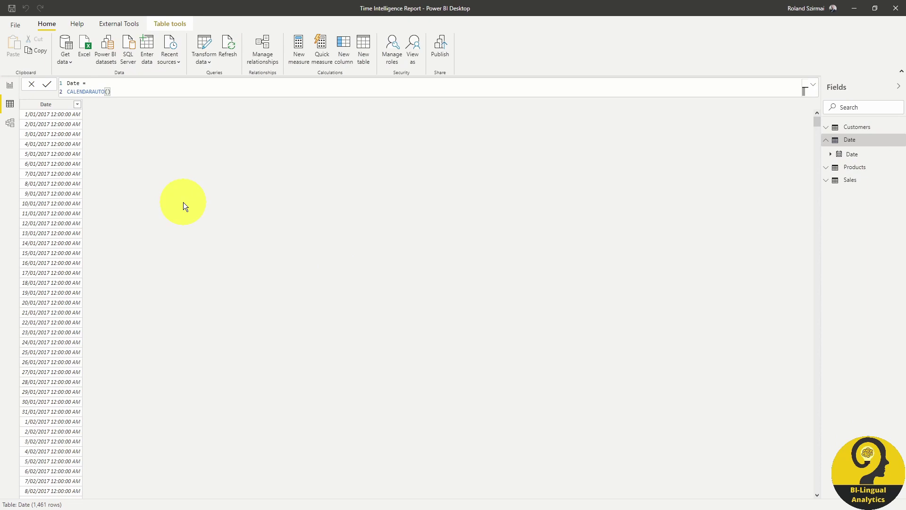
{"action": "scroll", "coordinate": [219, 215], "scroll_direction": "down", "scroll_amount": 5}
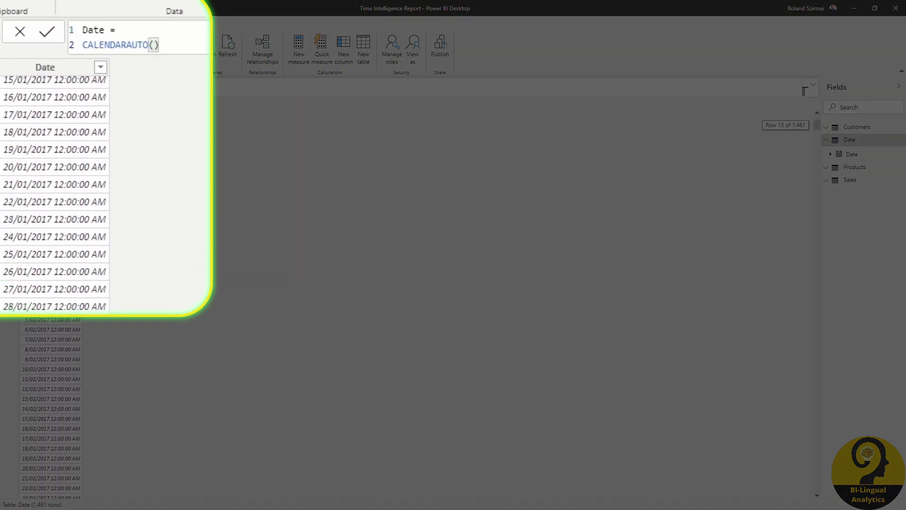
{"action": "scroll", "coordinate": [183, 202], "scroll_direction": "down", "scroll_amount": 8}
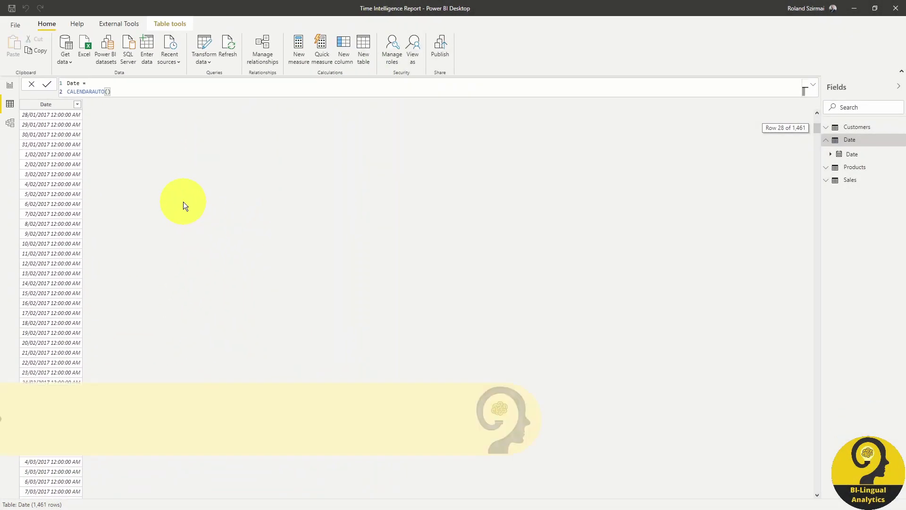
{"action": "scroll", "coordinate": [184, 205], "scroll_direction": "down", "scroll_amount": 6}
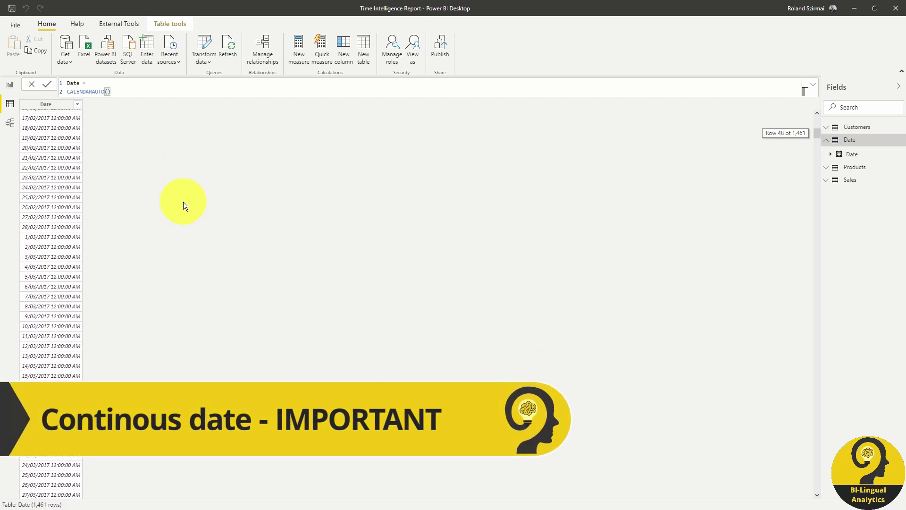
{"action": "scroll", "coordinate": [185, 244], "scroll_direction": "down", "scroll_amount": 2}
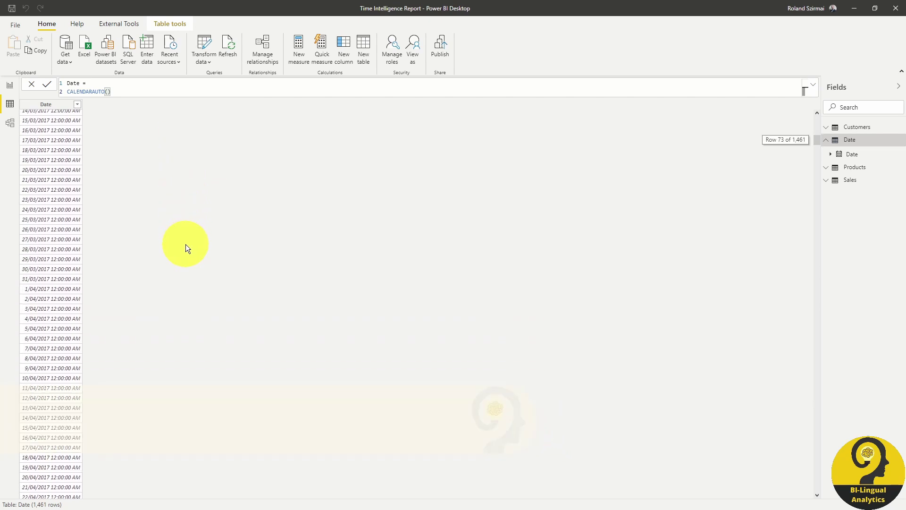
{"action": "scroll", "coordinate": [186, 244], "scroll_direction": "up", "scroll_amount": 20}
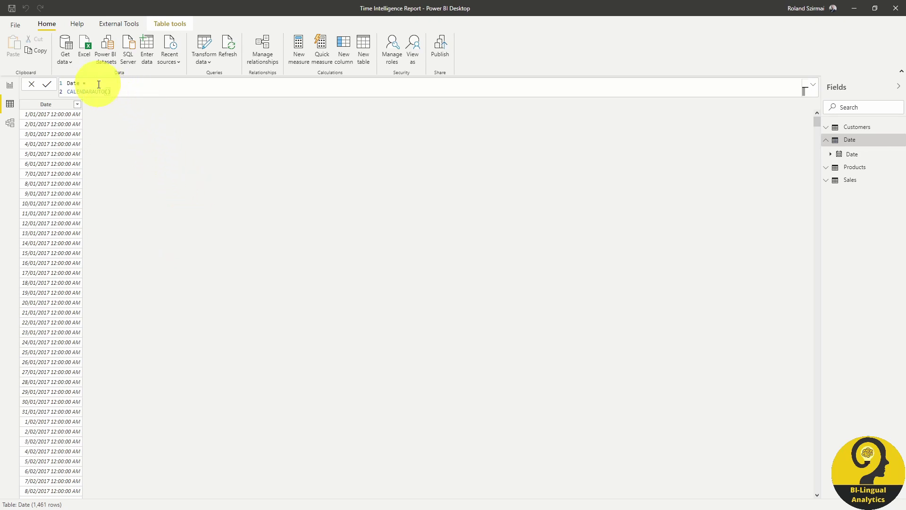
Wrap CALENDARAUTO() in an ADDCOLUMNS( call in the Date table's formula, with CALENDARAUTO() indented on its own line
{"action": "key", "text": "Return"}
{"action": "type", "text": "ADDCOLUMNS("}
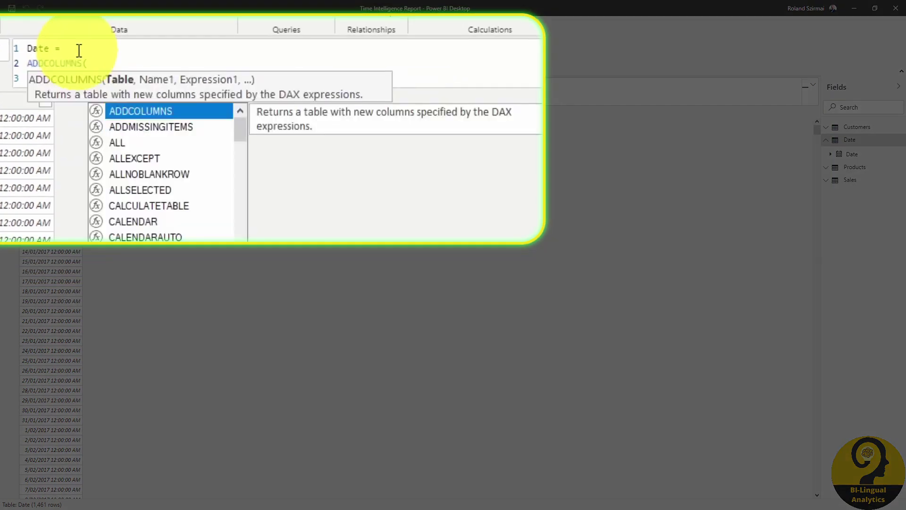
{"action": "key", "text": "Home"}
{"action": "key", "text": "Tab"}
{"action": "key", "text": "End"}
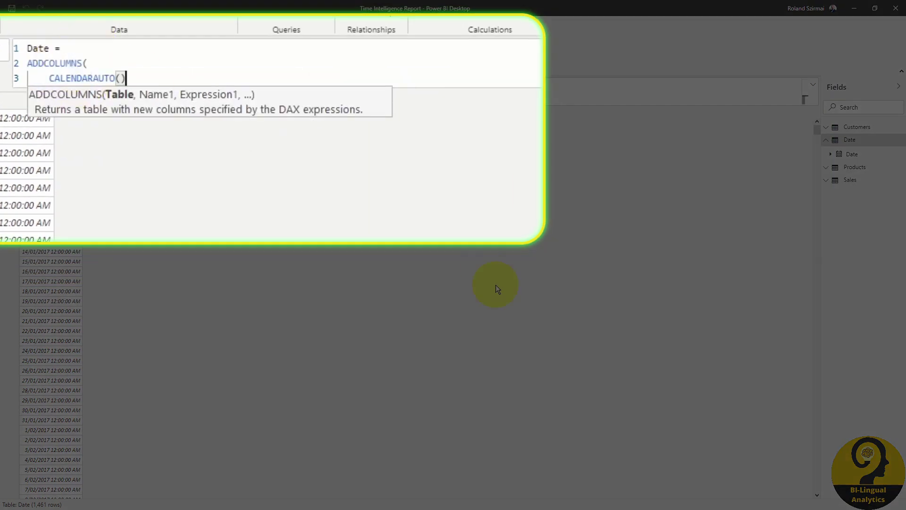
Add a "Year" column to the ADDCOLUMNS formula, calculated as YEAR([Date])
{"action": "type", "text": ","}
{"action": "key", "text": "Return"}
{"action": "type", "text": "\"Year\", YEAR(da"}
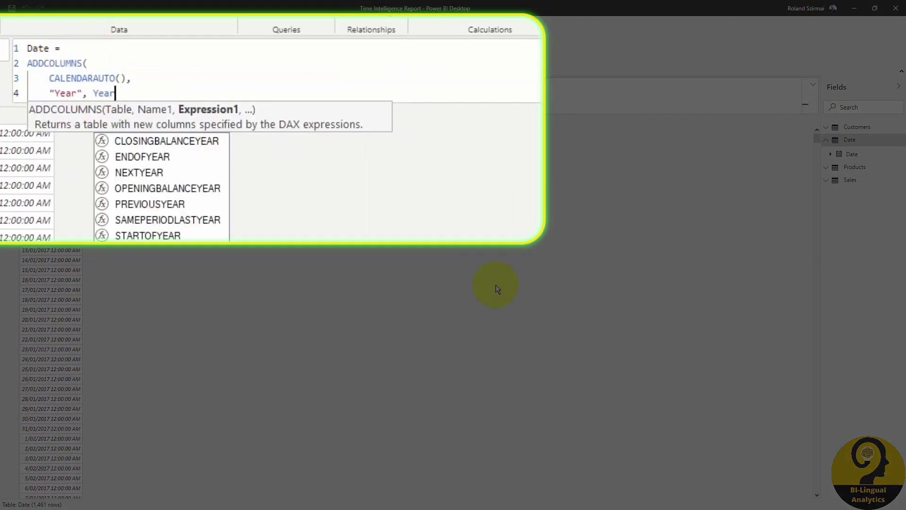
{"action": "key", "text": "Tab"}
{"action": "type", "text": "),"}
Add a "Quarter" column to the Date table formula, calculated as "Q"&QUARTER([Date])
{"action": "key", "text": "Return"}
{"action": "type", "text": "\"Qu"}
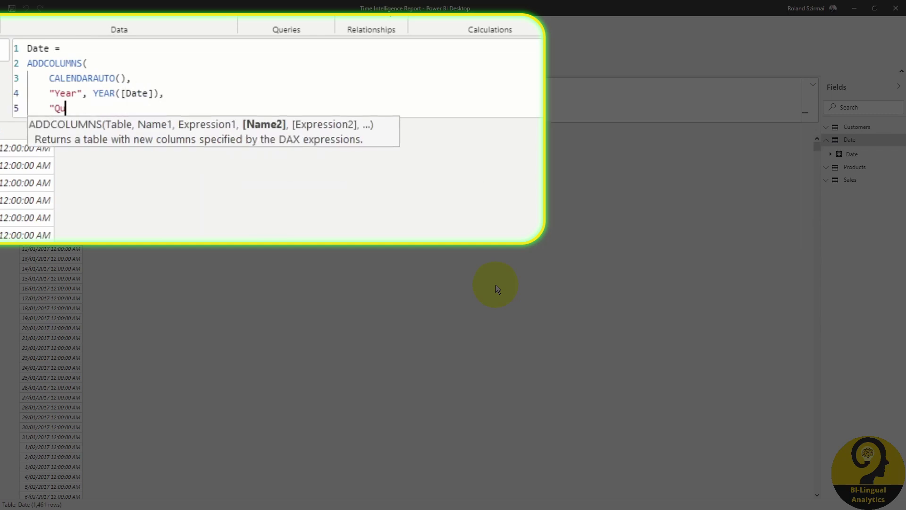
{"action": "type", "text": "arter\", \"Q"}
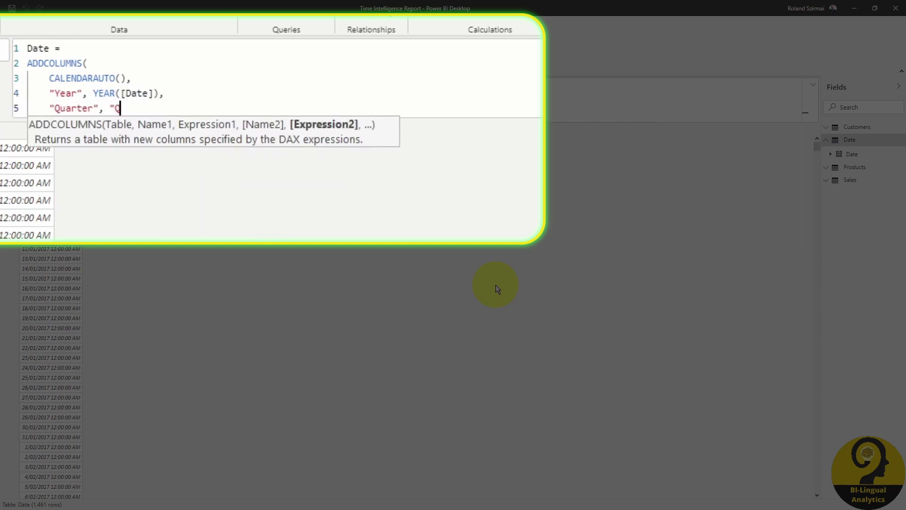
{"action": "type", "text": "\"&qua"}
{"action": "key", "text": "Tab"}
{"action": "type", "text": "da"}
{"action": "key", "text": "Tab"}
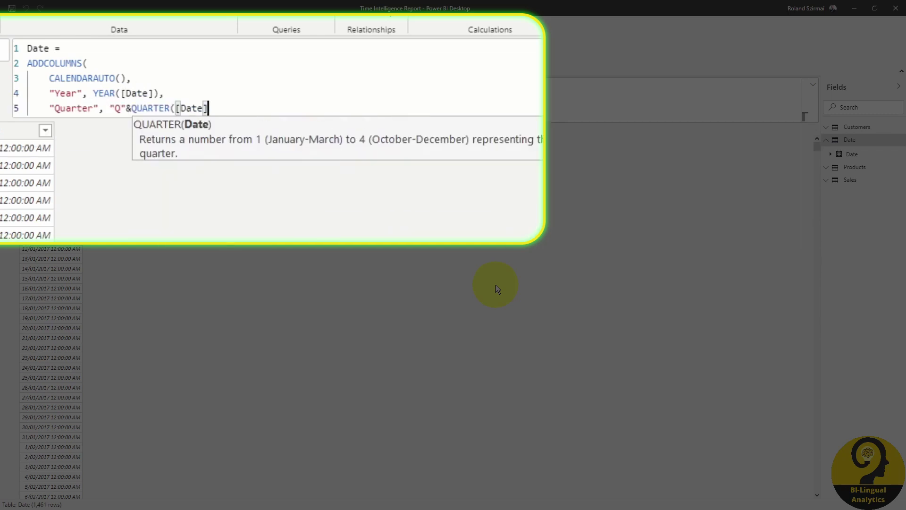
{"action": "type", "text": "),"}
Add a "Month No" column to the Date table formula, calculated as MONTH([Date])
{"action": "key", "text": "Return"}
{"action": "type", "text": "\"Month No\", mo"}
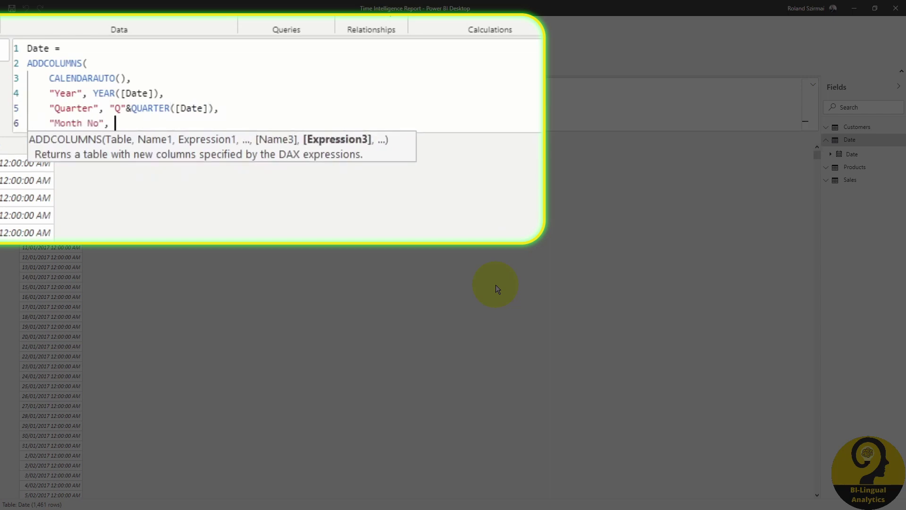
{"action": "type", "text": "n"}
{"action": "key", "text": "Tab"}
{"action": "type", "text": "da"}
{"action": "key", "text": "Tab"}
{"action": "type", "text": "),"}
Add a "Month" column calculated as FORMAT([Date], "mmm"), close the ADDCOLUMNS call and commit the Date table formula
{"action": "key", "text": "Return"}
{"action": "type", "text": "\"Month\", fo"}
{"action": "key", "text": "Tab"}
{"action": "type", "text": "da"}
{"action": "key", "text": "Tab"}
{"action": "type", "text": ", \"mmm\")"}
{"action": "key", "text": "shift+Return"}
{"action": "type", "text": ")"}
{"action": "key", "text": "Return"}
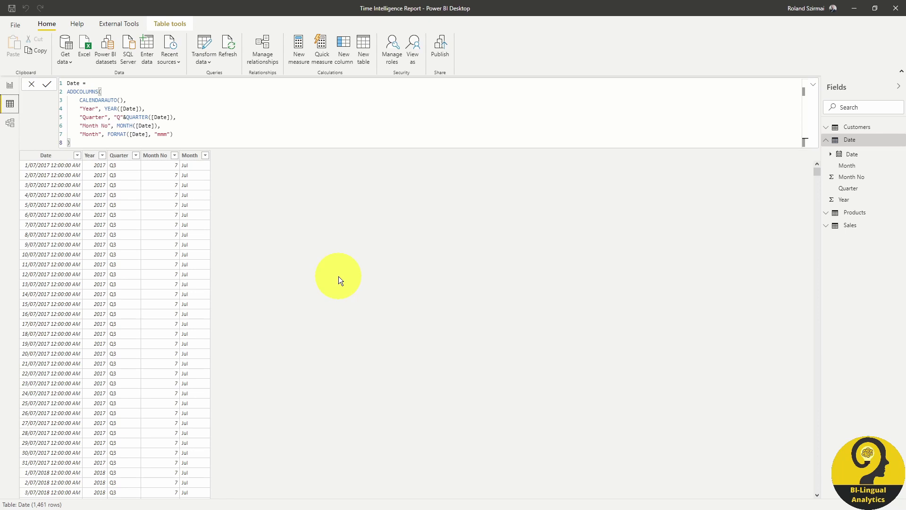
In the report view, sort the Date table's Month column by Month No
{"action": "left_click", "coordinate": [10, 85]}
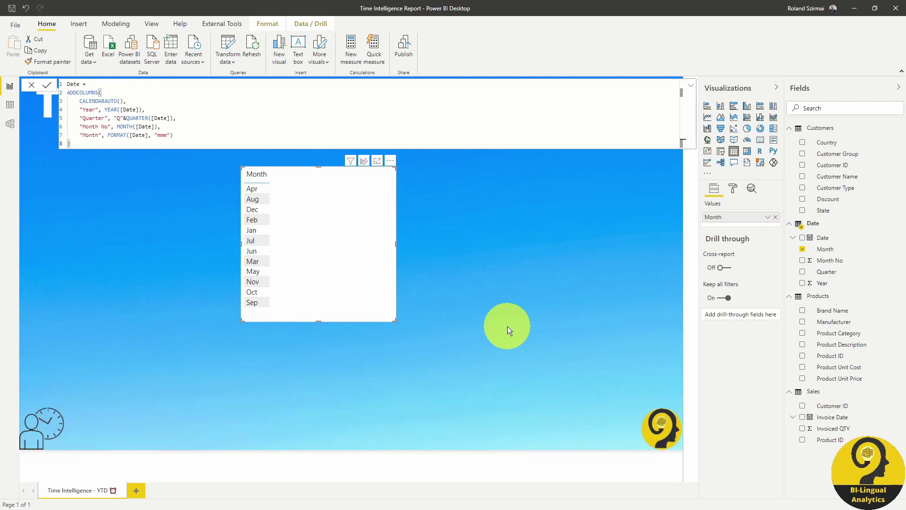
{"action": "left_click", "coordinate": [826, 249]}
{"action": "left_click", "coordinate": [355, 52]}
{"action": "left_click", "coordinate": [364, 105]}
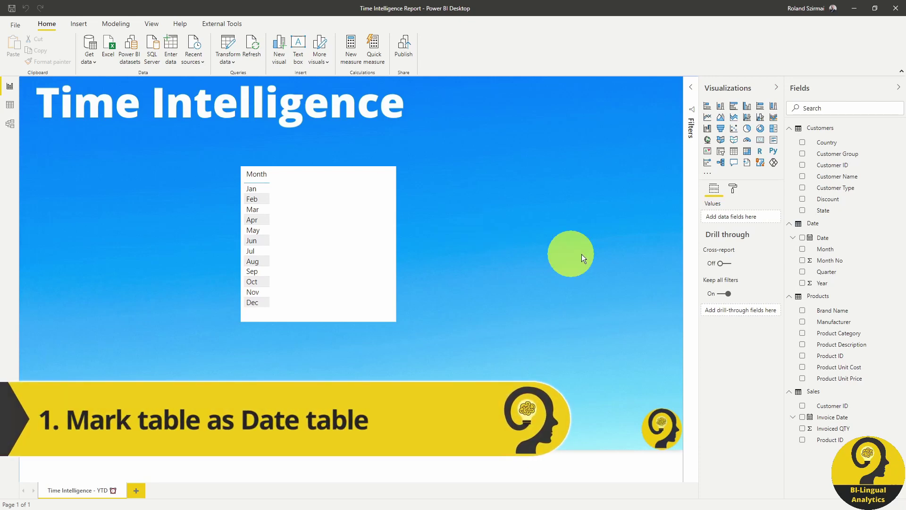
Mark the Date table as a date table, using Date as its date column
{"action": "left_click", "coordinate": [833, 224]}
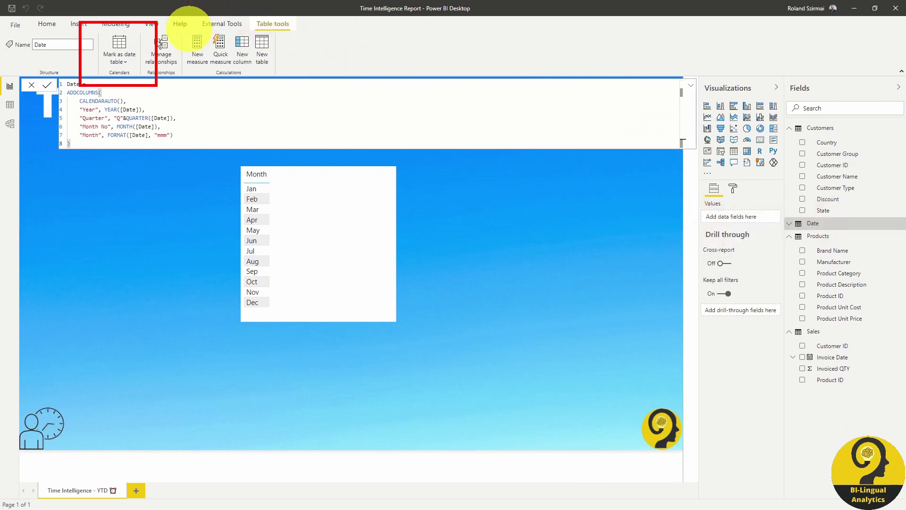
{"action": "left_click", "coordinate": [120, 57]}
{"action": "left_click", "coordinate": [137, 75]}
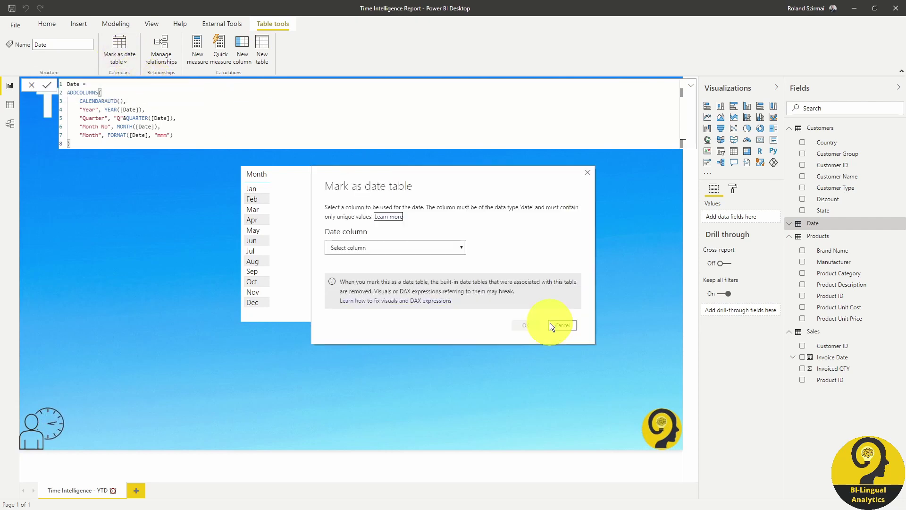
{"action": "left_click", "coordinate": [442, 248]}
{"action": "left_click", "coordinate": [331, 268]}
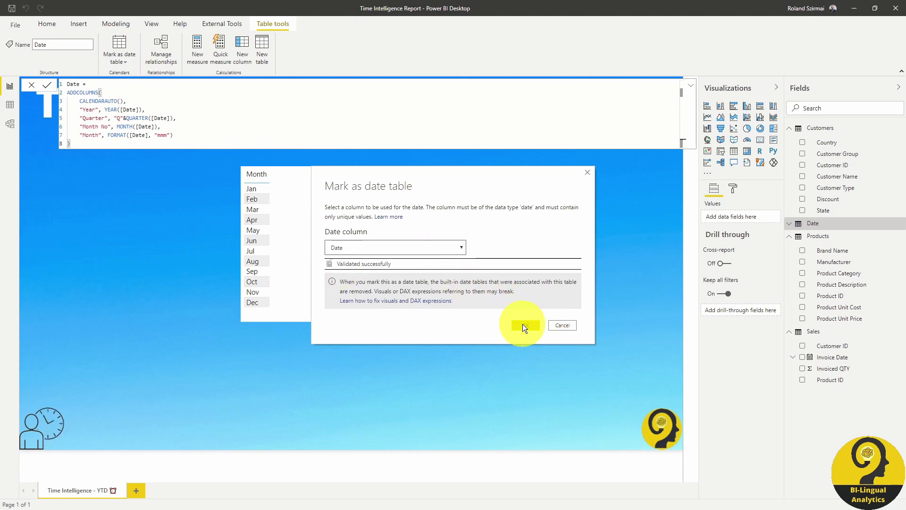
{"action": "left_click", "coordinate": [523, 324]}
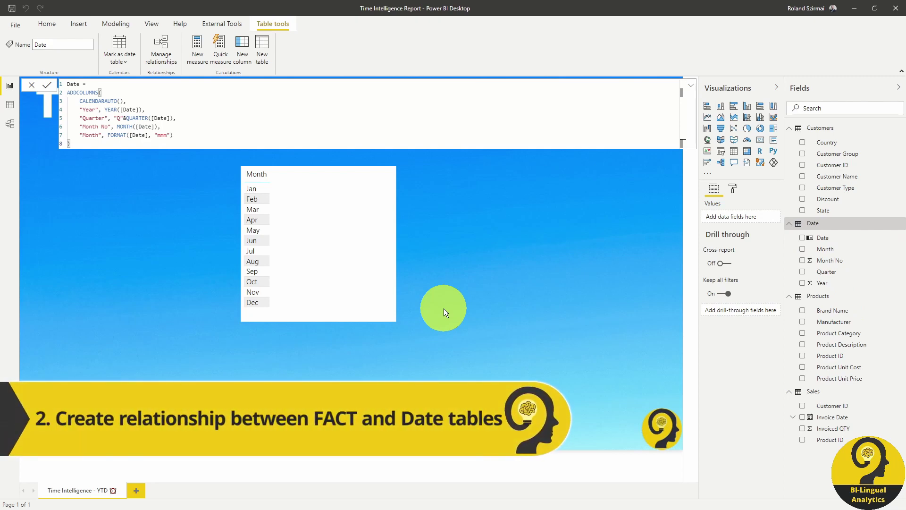
Create a relationship between the Date and Sales tables in the model view, linking Date to Invoice Date
{"action": "left_click", "coordinate": [10, 123]}
{"action": "left_click_drag", "start_coordinate": [437, 134], "coordinate": [359, 302]}
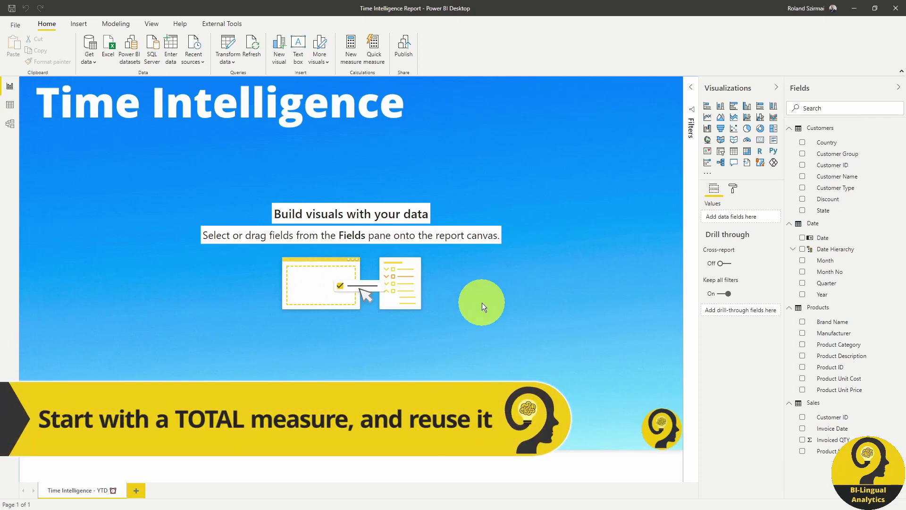
Create a measure in the Sales table defined as Total QTY = SUM(Sales[Invoiced QTY])
{"action": "right_click", "coordinate": [825, 409]}
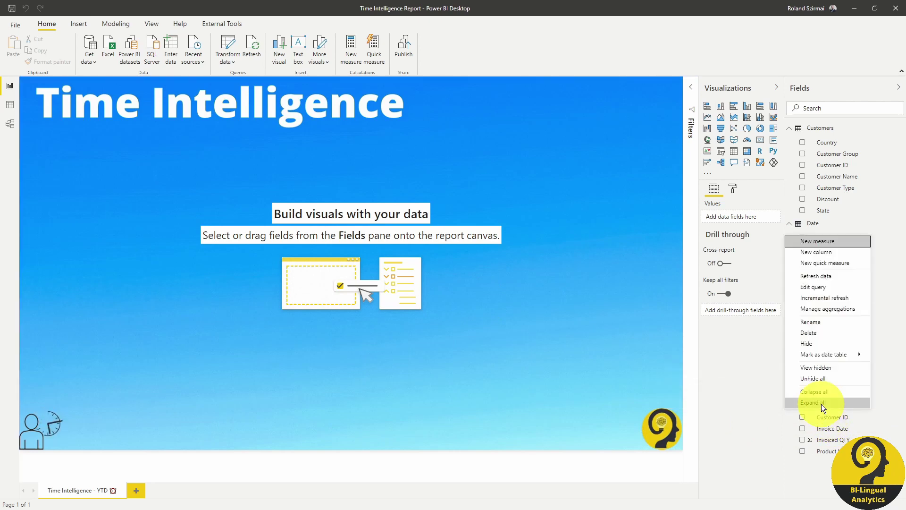
{"action": "left_click", "coordinate": [818, 243]}
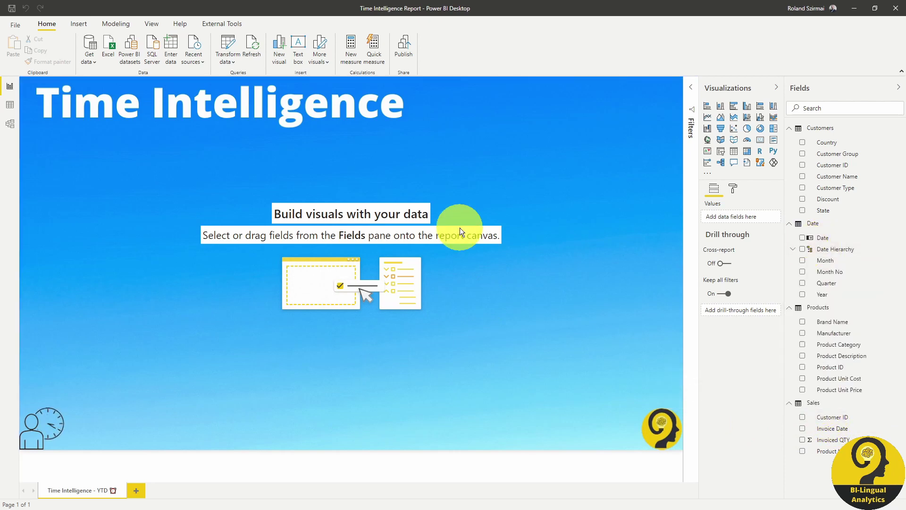
{"action": "type", "text": "Total "}
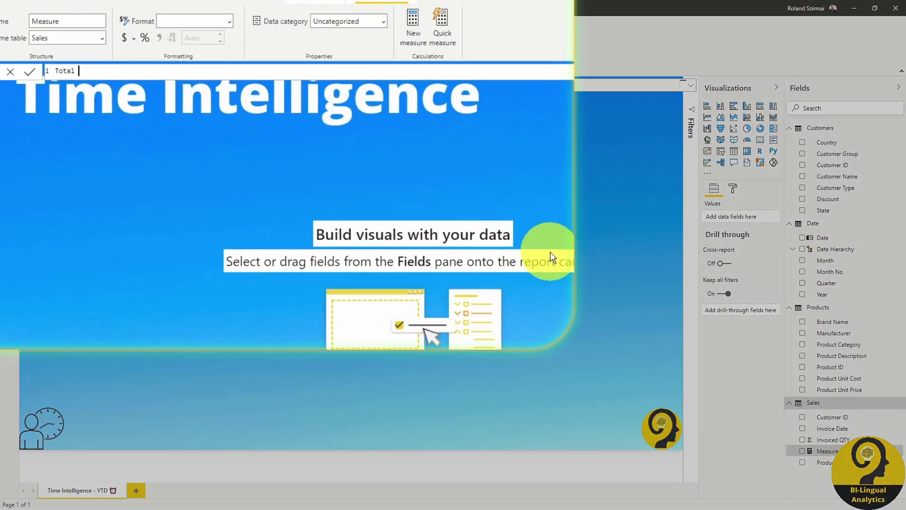
{"action": "type", "text": "QTY ="}
{"action": "key", "text": "shift+Return"}
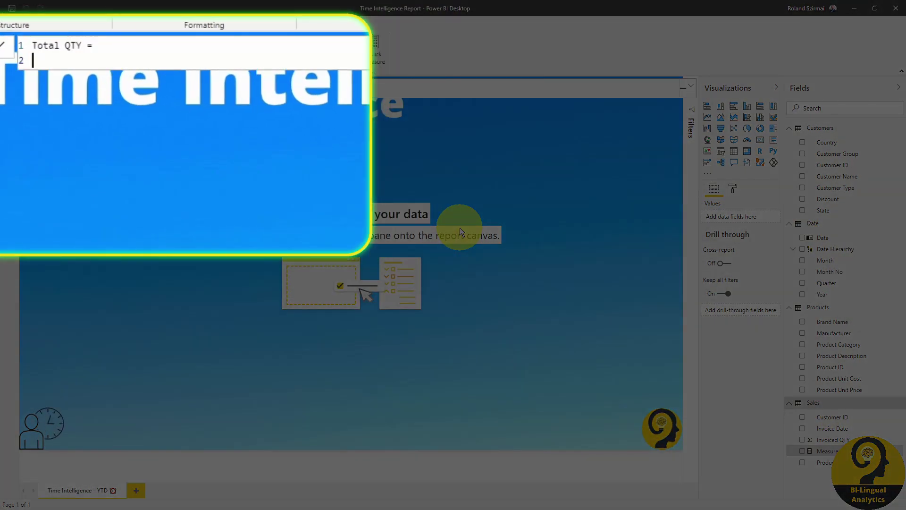
{"action": "type", "text": "SUM("}
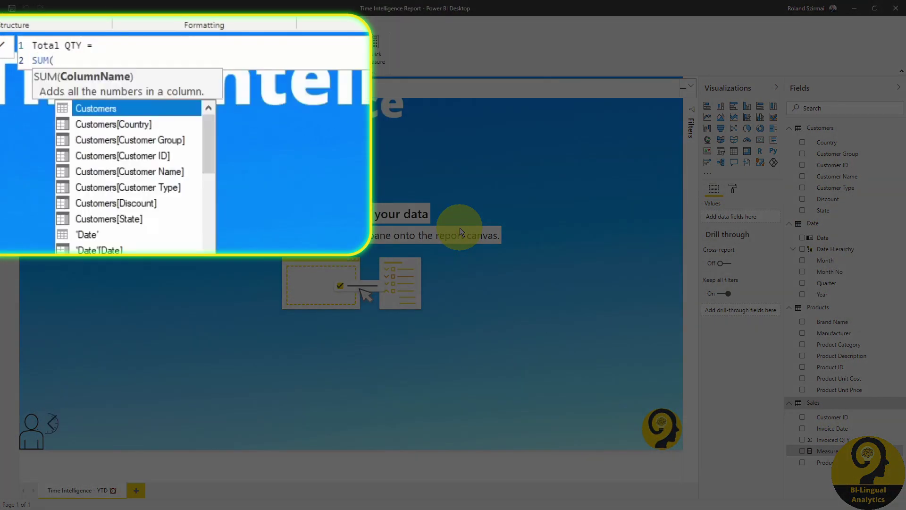
{"action": "type", "text": "invoi"}
{"action": "key", "text": "Down"}
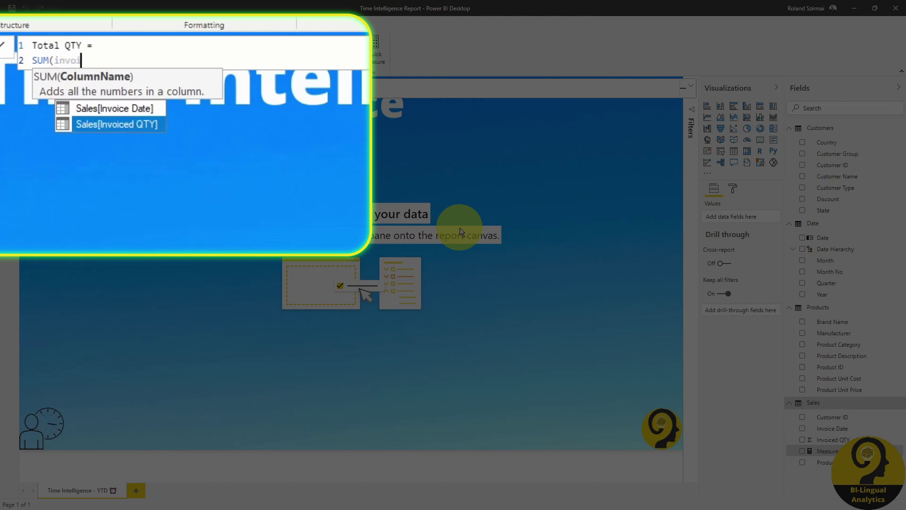
{"action": "key", "text": "Tab"}
{"action": "type", "text": ")"}
{"action": "key", "text": "Return"}
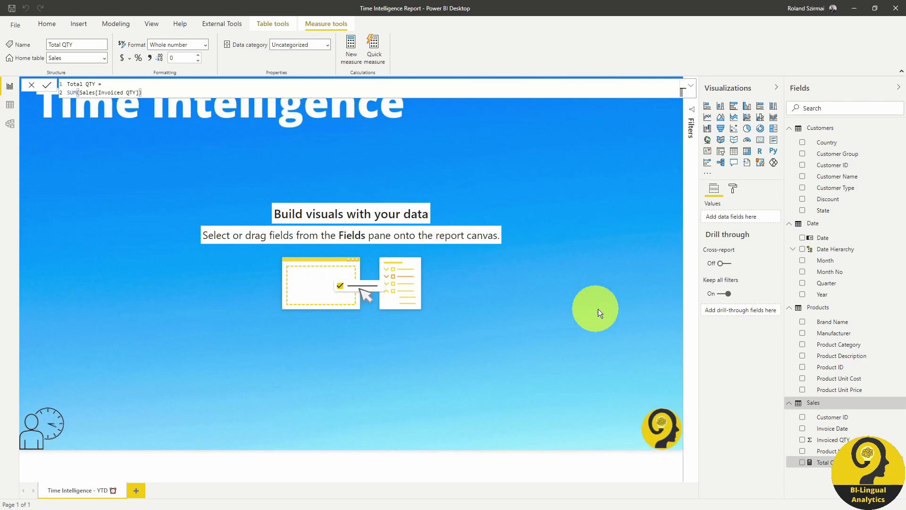
Start a new measure in the Sales table named YTD QTY, with CALCULATE using [Total QTY] as its expression
{"action": "right_click", "coordinate": [827, 405]}
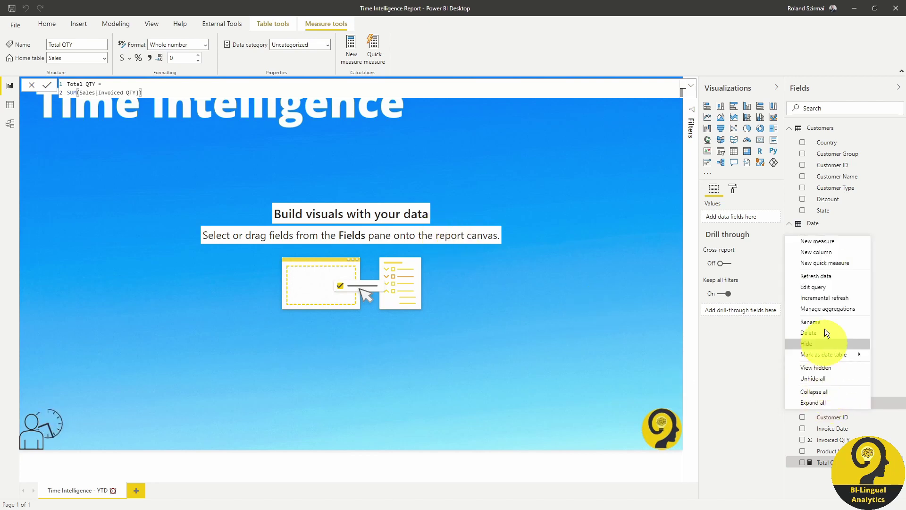
{"action": "left_click", "coordinate": [823, 242]}
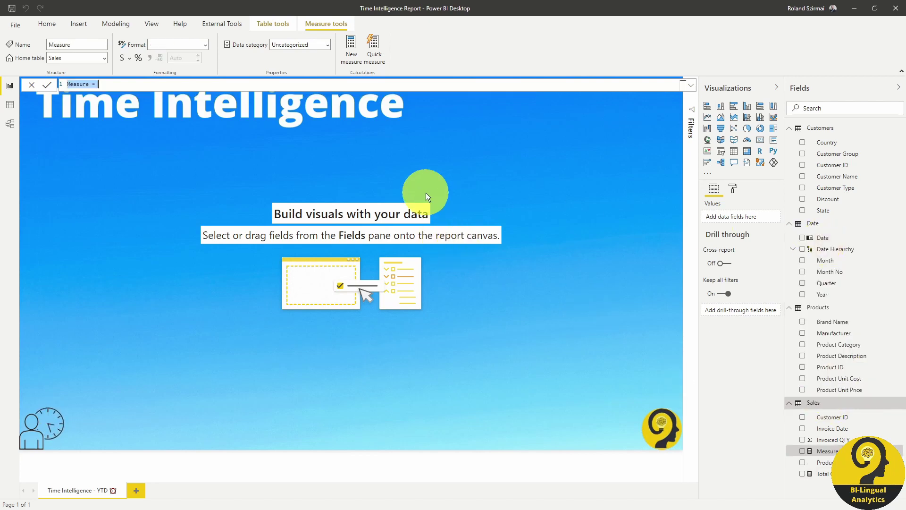
{"action": "type", "text": "YTD QTY ="}
{"action": "key", "text": "shift+Return"}
{"action": "type", "text": "ca"}
{"action": "key", "text": "Tab"}
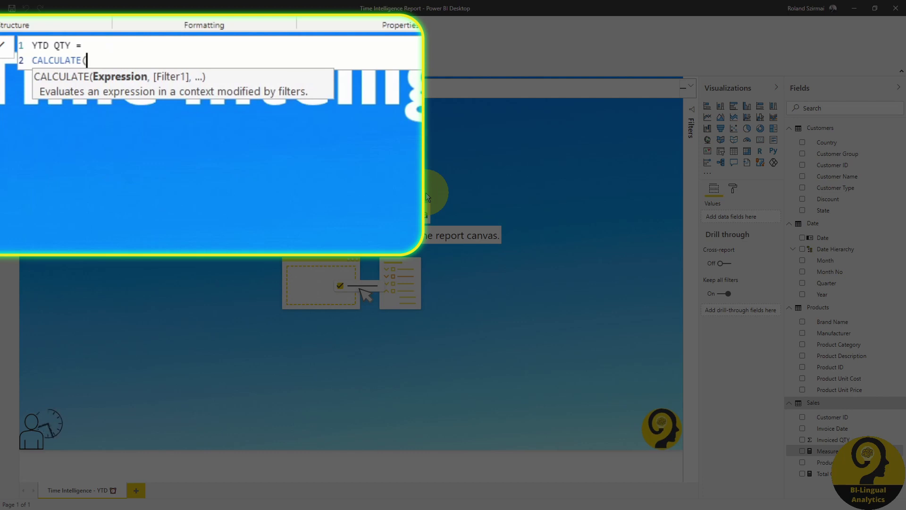
{"action": "key", "text": "shift+Return"}
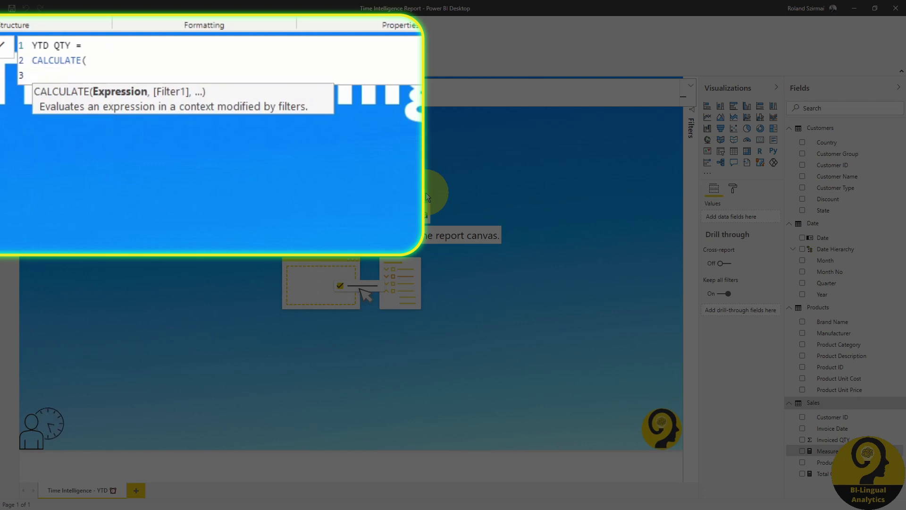
{"action": "type", "text": "tota"}
{"action": "key", "text": "Tab"}
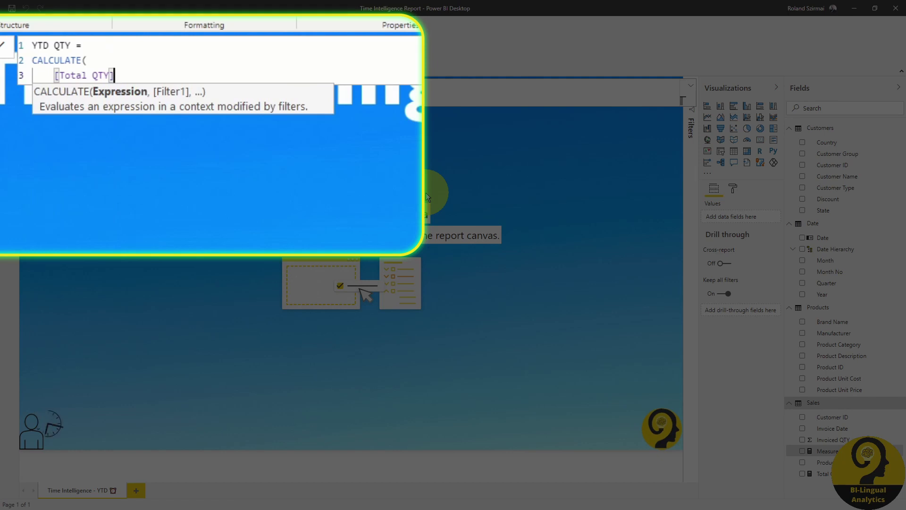
Complete the YTD QTY measure with the filter DATESYTD('Date'[Date]) and commit the formula
{"action": "type", "text": ","}
{"action": "key", "text": "shift+Return"}
{"action": "type", "text": "datesy"}
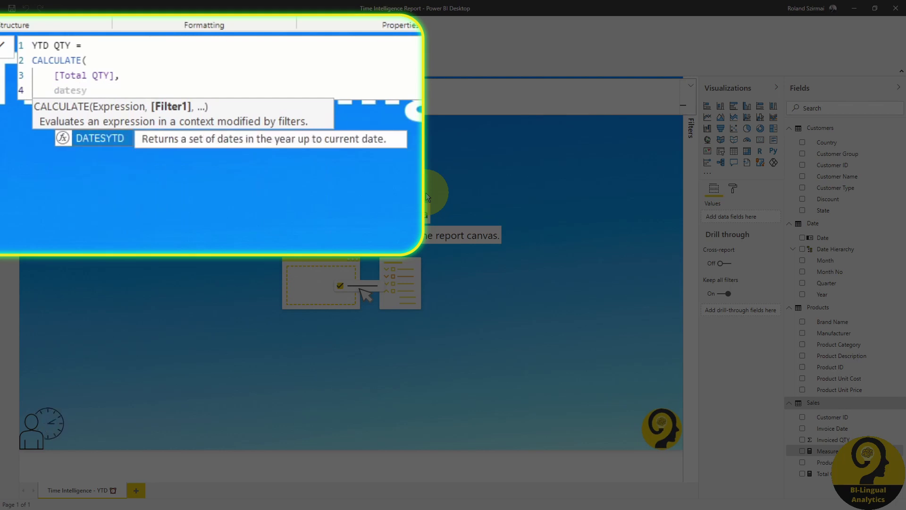
{"action": "key", "text": "Tab"}
{"action": "type", "text": "date)"}
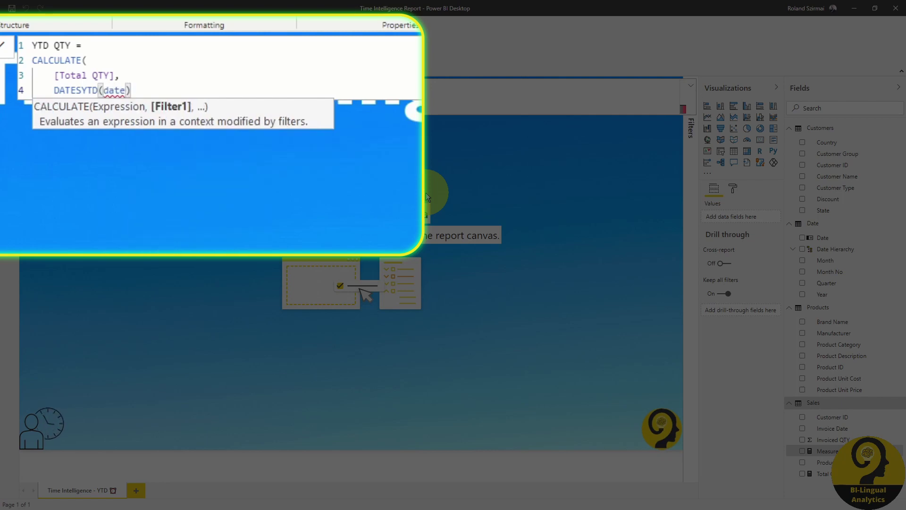
{"action": "key", "text": "BackSpace"}
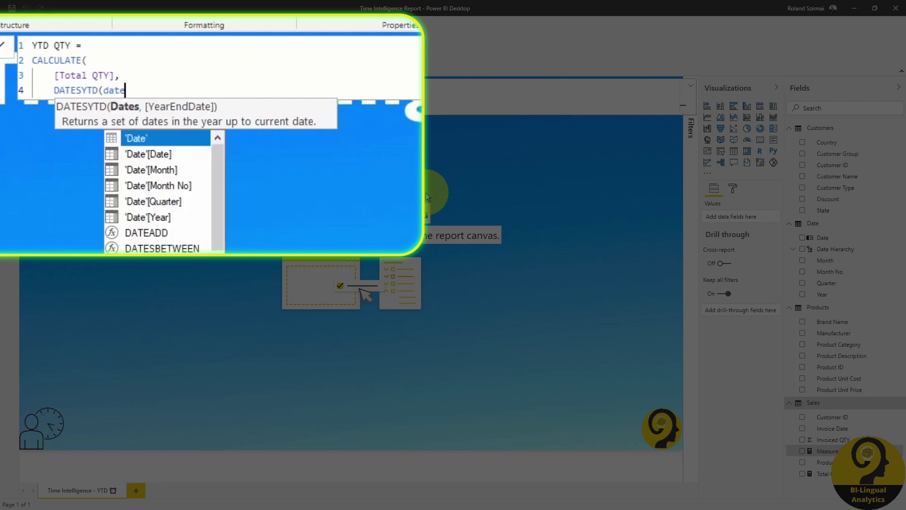
{"action": "key", "text": "Down"}
{"action": "key", "text": "Tab"}
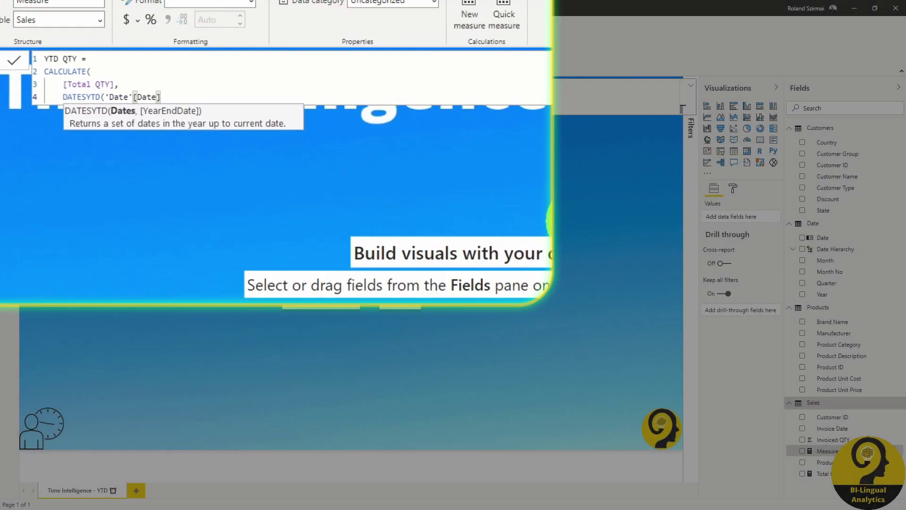
{"action": "type", "text": ")"}
{"action": "key", "text": "shift+Return"}
{"action": "type", "text": ")"}
{"action": "key", "text": "Return"}
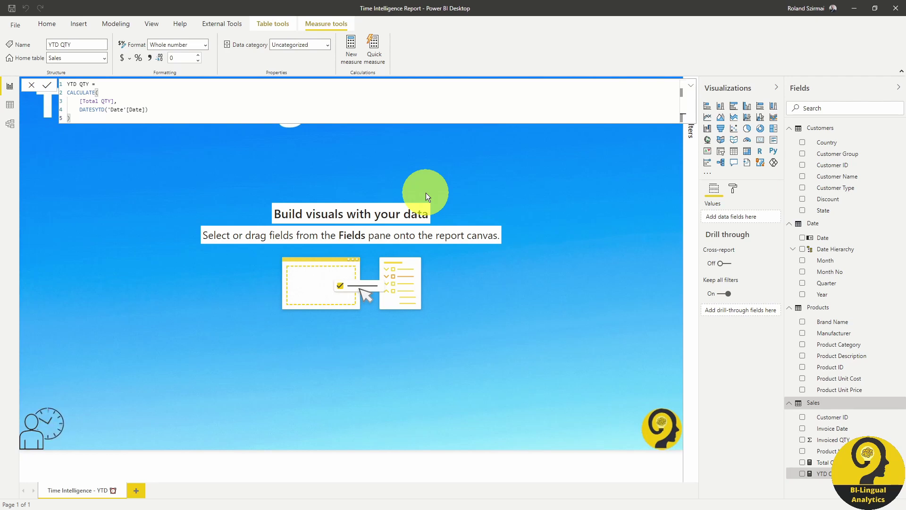
Create a column chart of YTD QTY by Date Hierarchy, expanded to month level, and enlarge it across the report page
{"action": "left_click", "coordinate": [803, 473]}
{"action": "left_click", "coordinate": [803, 248]}
{"action": "left_click", "coordinate": [501, 186]}
{"action": "left_click", "coordinate": [502, 186]}
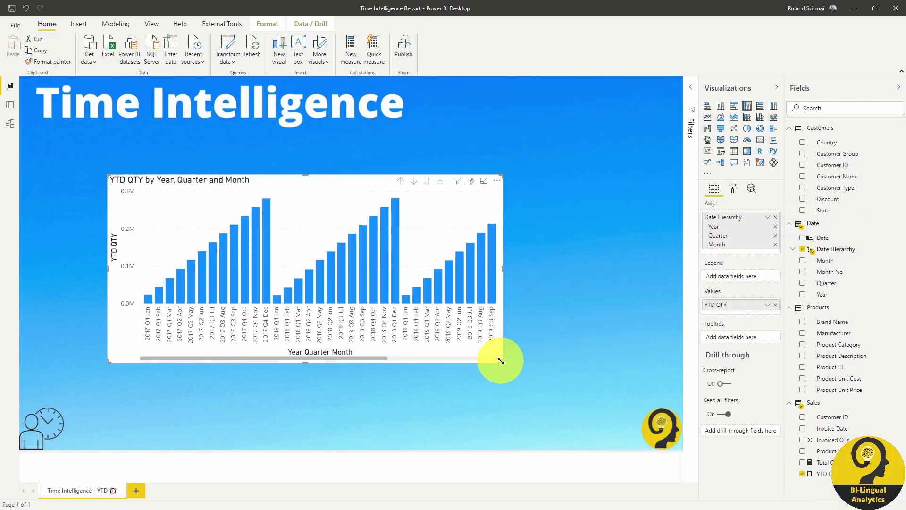
{"action": "left_click_drag", "start_coordinate": [502, 361], "coordinate": [668, 396]}
{"action": "left_click", "coordinate": [478, 138]}
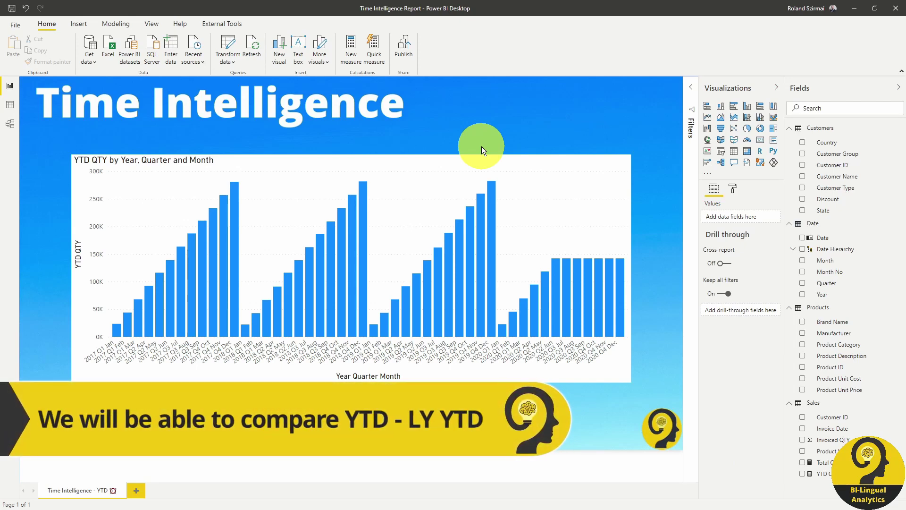
Start a new measure in the Sales table named LY YTD QTY, with CALCULATE using [YTD QTY] as its expression
{"action": "right_click", "coordinate": [834, 403]}
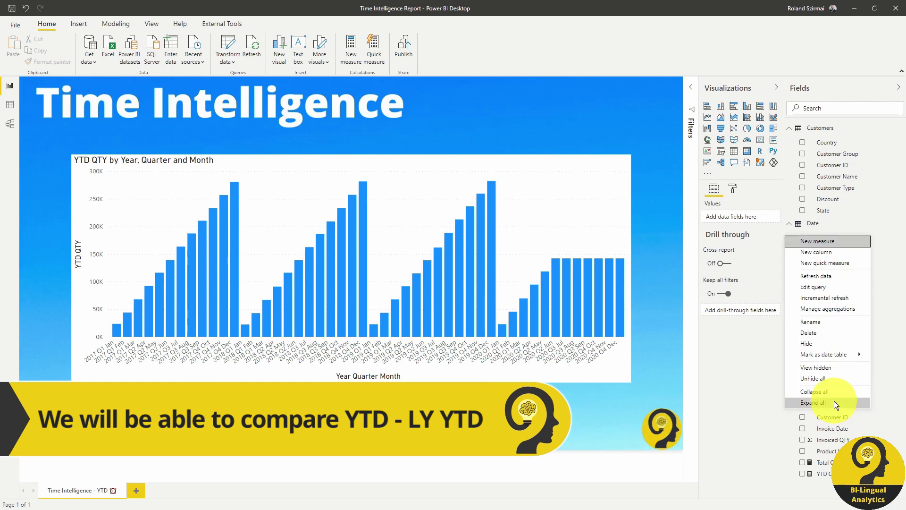
{"action": "left_click", "coordinate": [823, 240]}
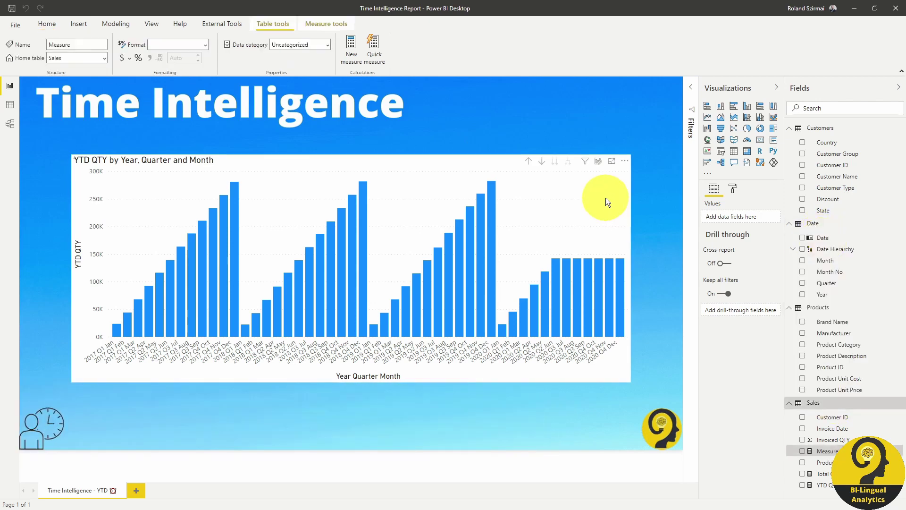
{"action": "type", "text": "LY YTD"}
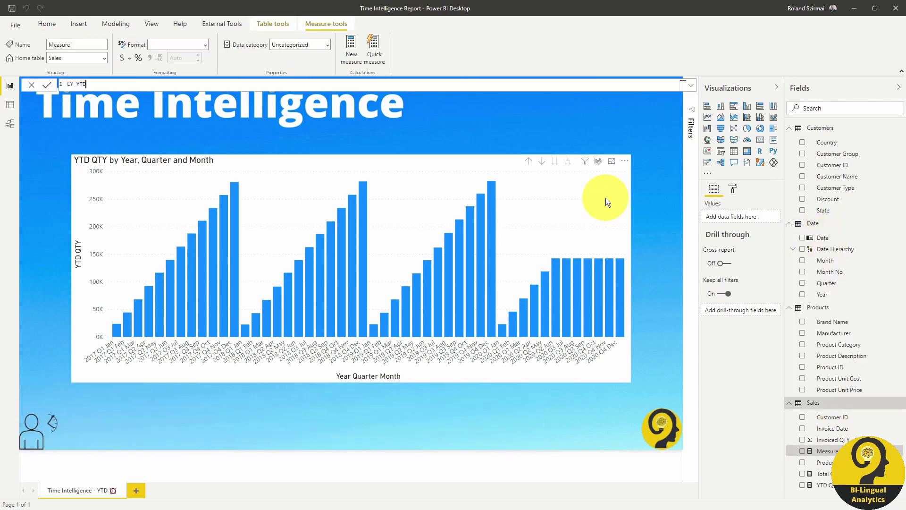
{"action": "type", "text": " QTY ="}
{"action": "key", "text": "shift+Return"}
{"action": "type", "text": "ca"}
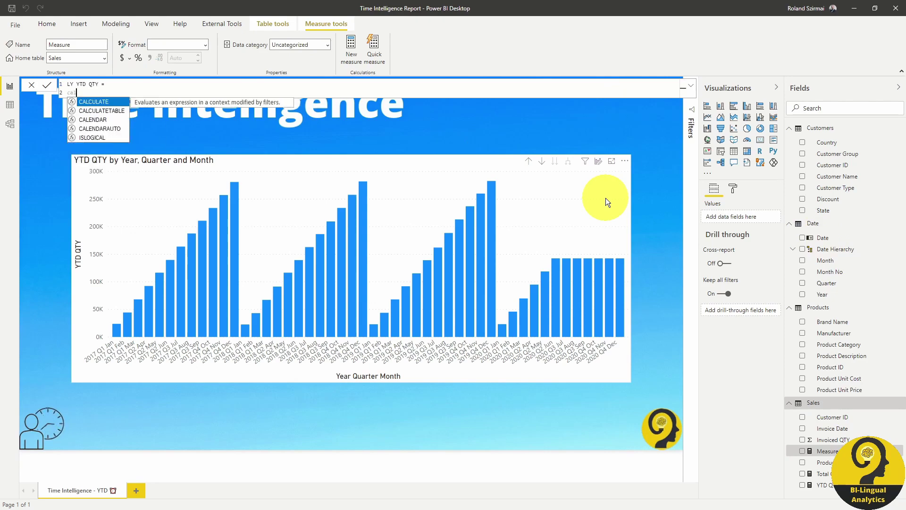
{"action": "key", "text": "Tab"}
{"action": "key", "text": "shift+Return"}
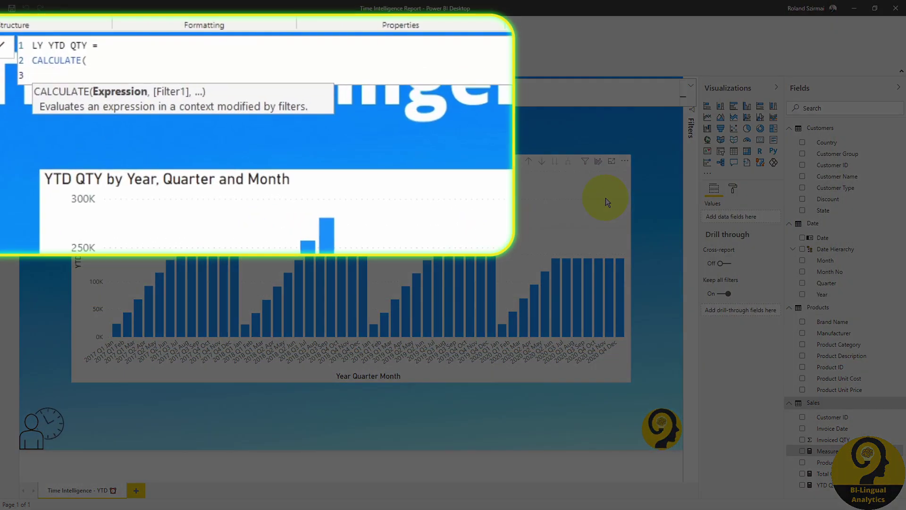
{"action": "type", "text": "ytd"}
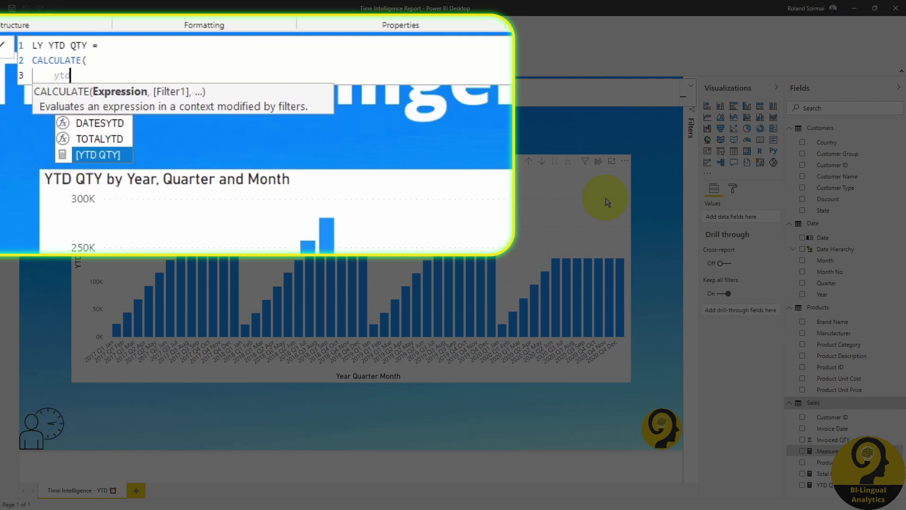
{"action": "key", "text": "Tab"}
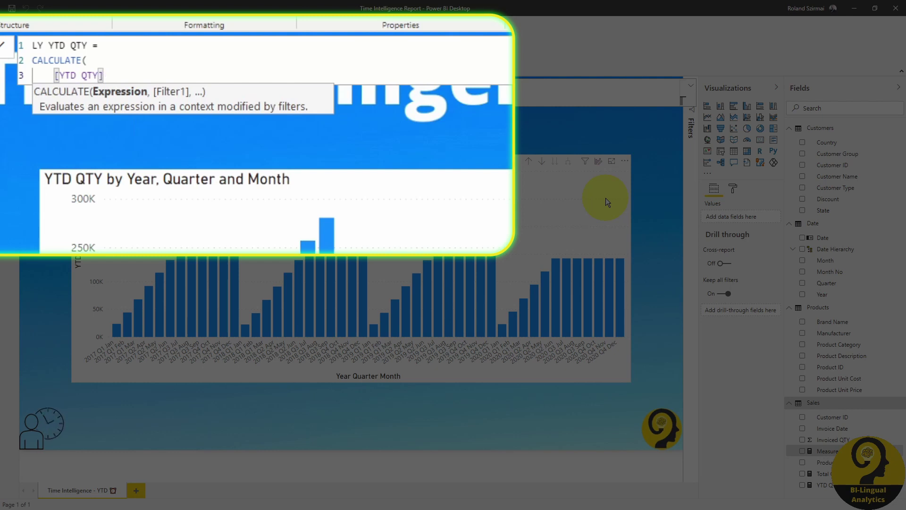
Complete the LY YTD QTY measure with the filter SAMEPERIODLASTYEAR('Date'[Date]) and commit the formula
{"action": "type", "text": ","}
{"action": "key", "text": "shift+Return"}
{"action": "type", "text": "same"}
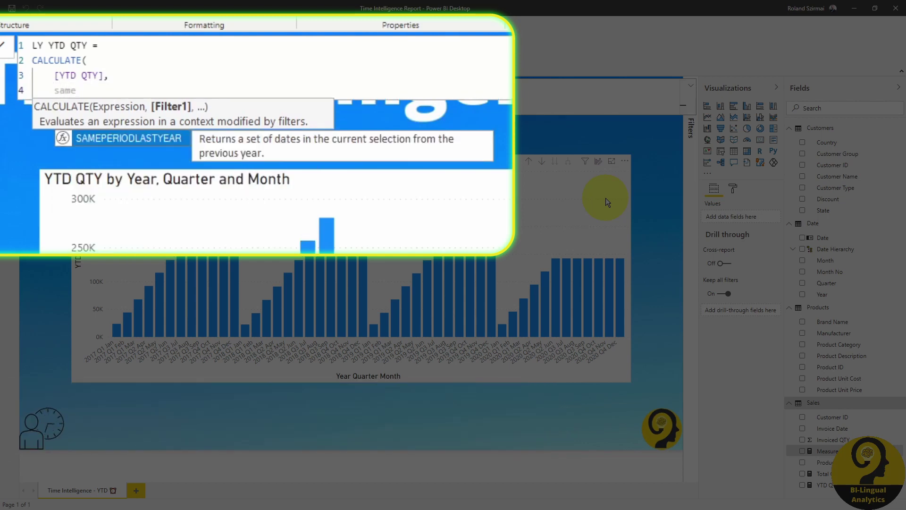
{"action": "key", "text": "Tab"}
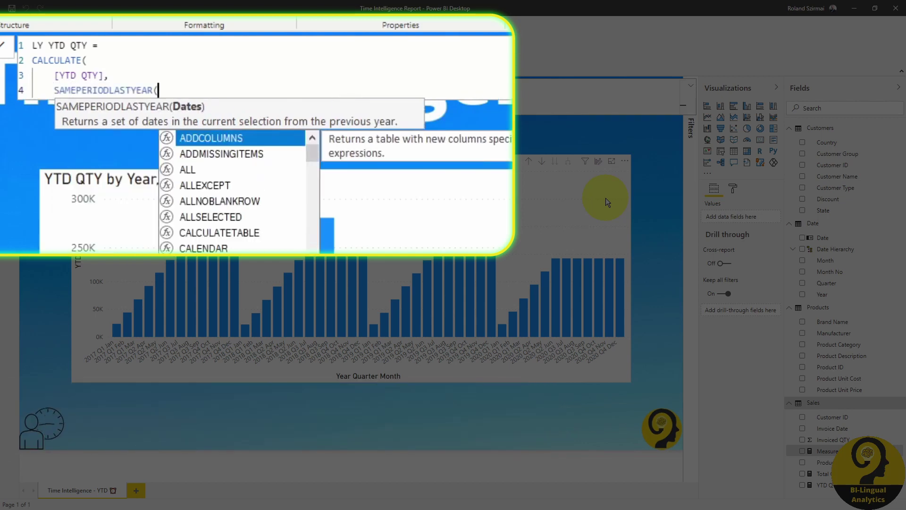
{"action": "type", "text": "'Date'[Date])"}
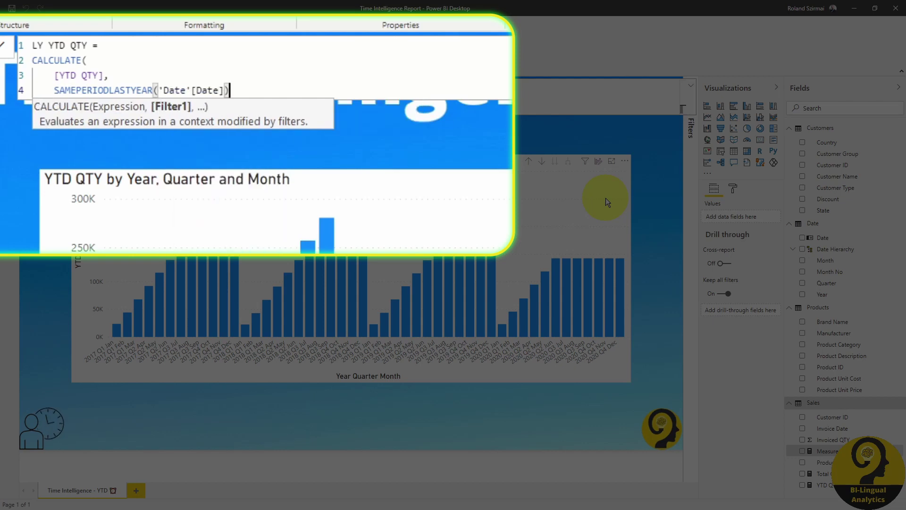
{"action": "key", "text": "shift+Return"}
{"action": "type", "text": ")"}
{"action": "key", "text": "Return"}
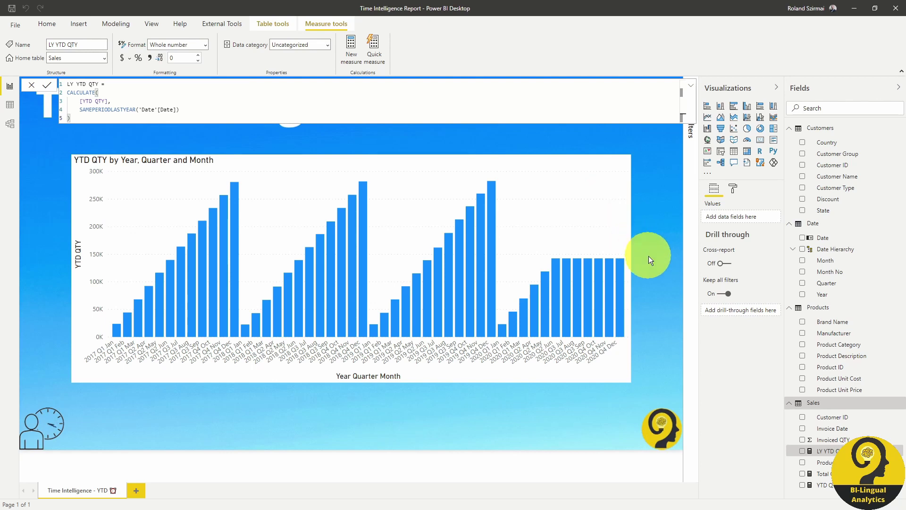
Add the LY YTD QTY measure to the column chart as a second series beside YTD QTY
{"action": "left_click_drag", "start_coordinate": [837, 452], "coordinate": [450, 181]}
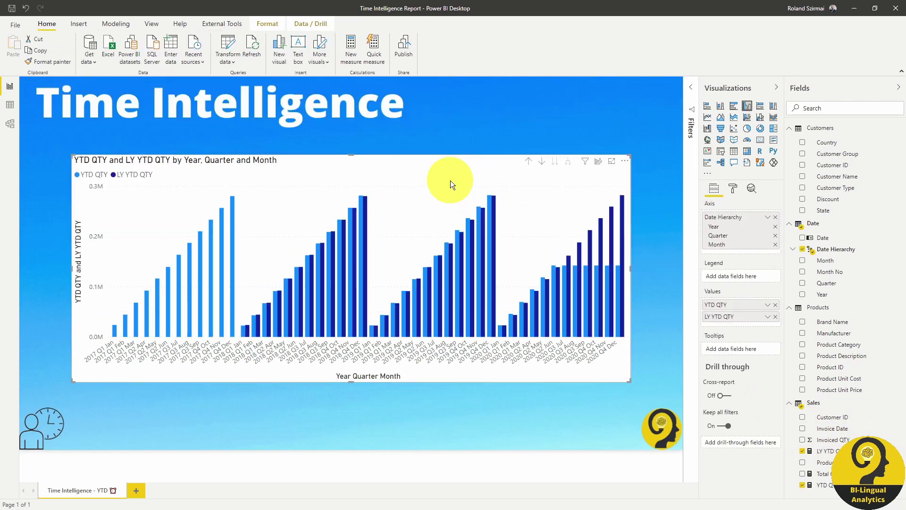
{"action": "left_click", "coordinate": [484, 137]}
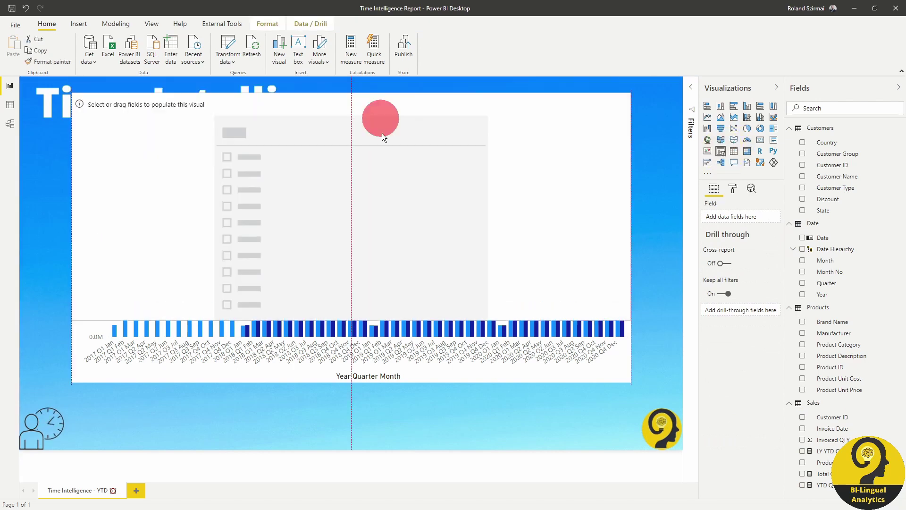
Place a compact slicer on the Date table's Year field below the chart and select 2019 and 2020
{"action": "left_click_drag", "start_coordinate": [376, 101], "coordinate": [273, 394]}
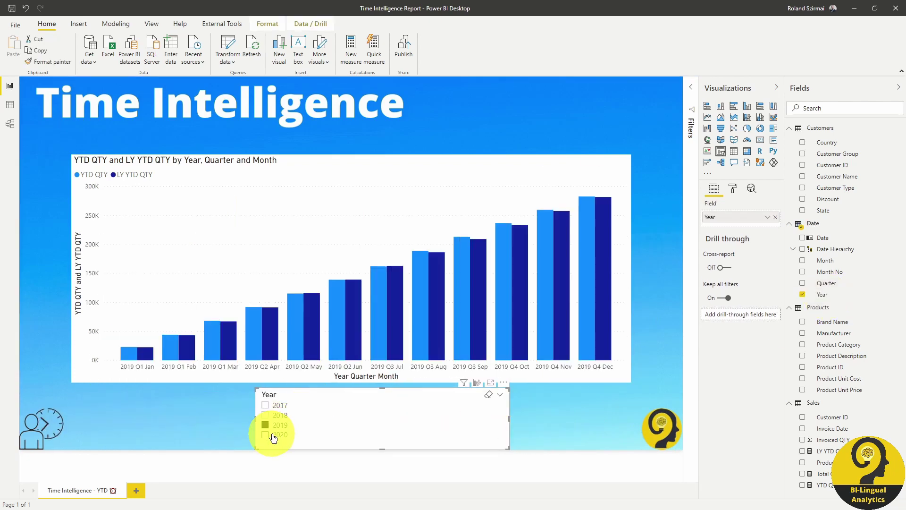
{"action": "left_click", "coordinate": [303, 417], "text": "ctrl"}
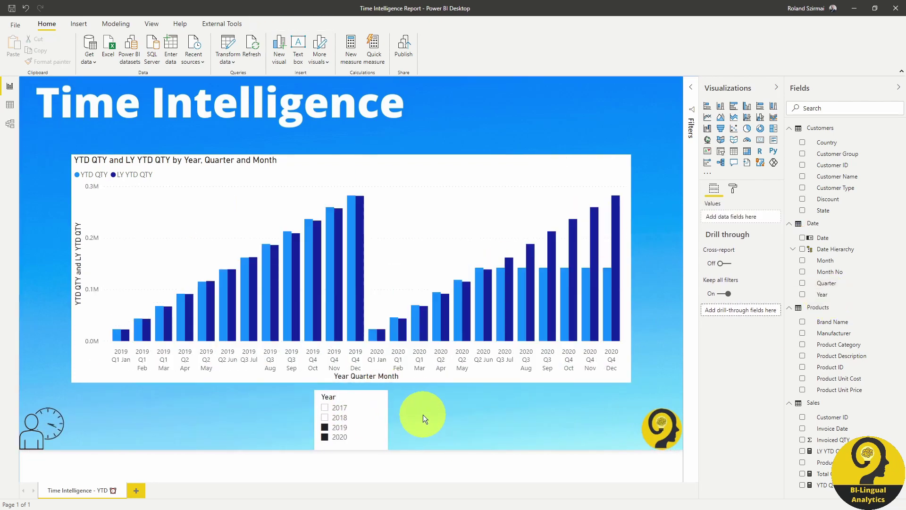
{"action": "mouse_move", "coordinate": [508, 284]}
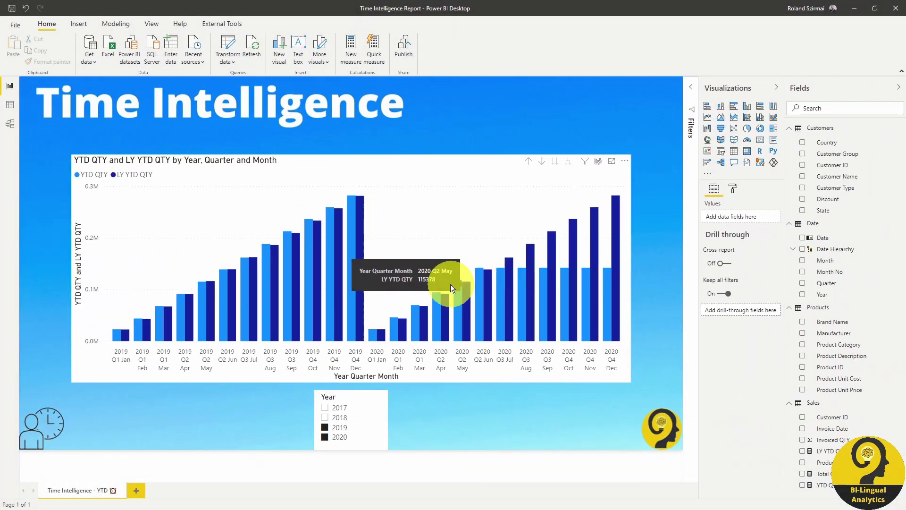
{"action": "mouse_move", "coordinate": [244, 296]}
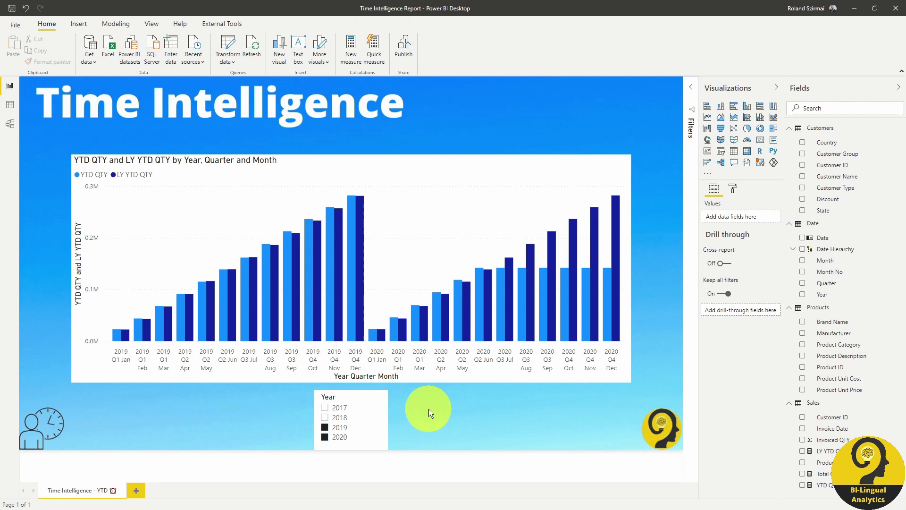
Start a new measure in the Sales table named CM QTY, with CALCULATE using [Total QTY] as its expression
{"action": "right_click", "coordinate": [814, 403]}
{"action": "left_click", "coordinate": [825, 245]}
{"action": "type", "text": "CM QTY ="}
{"action": "key", "text": "shift+Return"}
{"action": "type", "text": "calc"}
{"action": "key", "text": "Tab"}
{"action": "key", "text": "shift+Return"}
{"action": "type", "text": "[Total QTY]"}
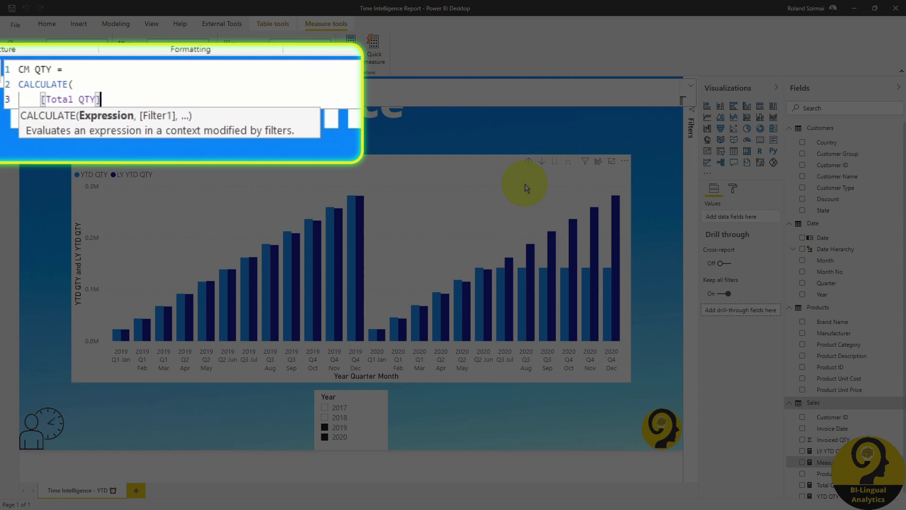
Complete the CM QTY measure with the filter DATESMTD('Date'[Date]) and commit the formula
{"action": "type", "text": ","}
{"action": "key", "text": "shift+Return"}
{"action": "type", "text": "DATESMTD("}
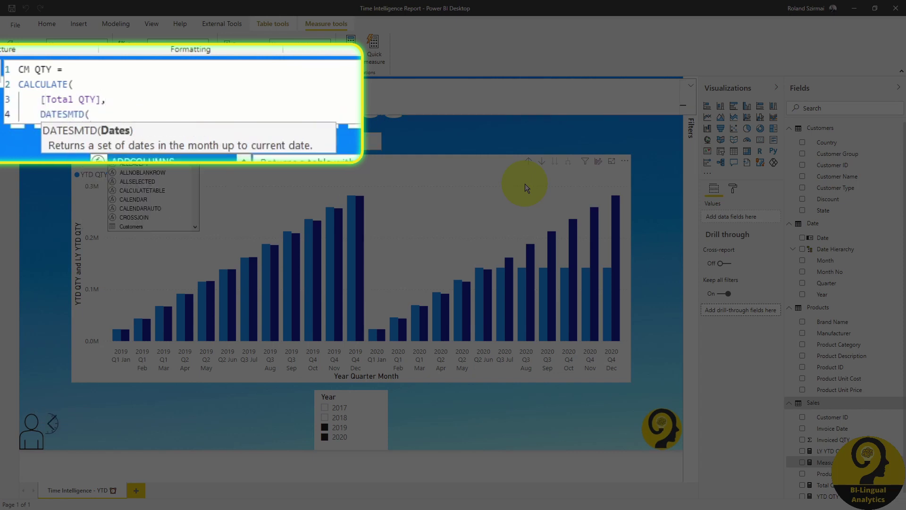
{"action": "type", "text": "'Date'[Date])"}
{"action": "left_click", "coordinate": [647, 176]}
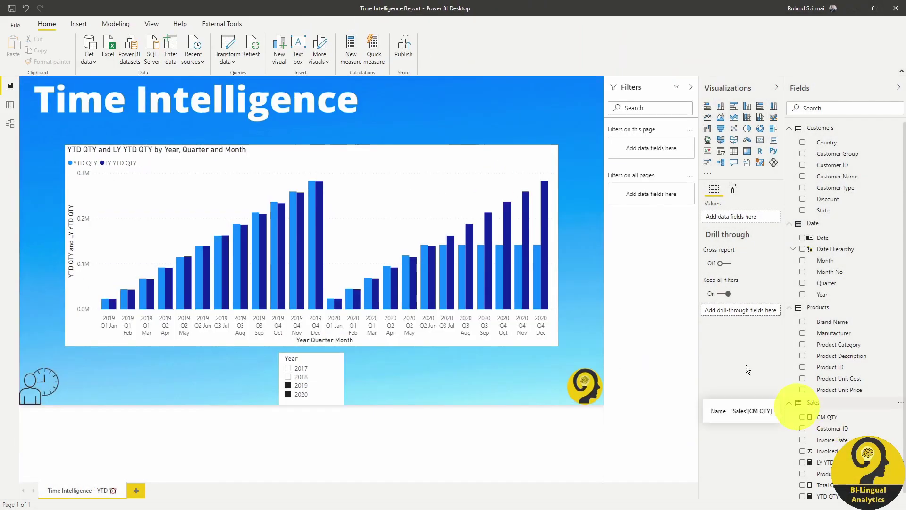
Filter the column chart visual to items where CM QTY is greater than 0
{"action": "left_click_drag", "start_coordinate": [843, 418], "coordinate": [659, 279]}
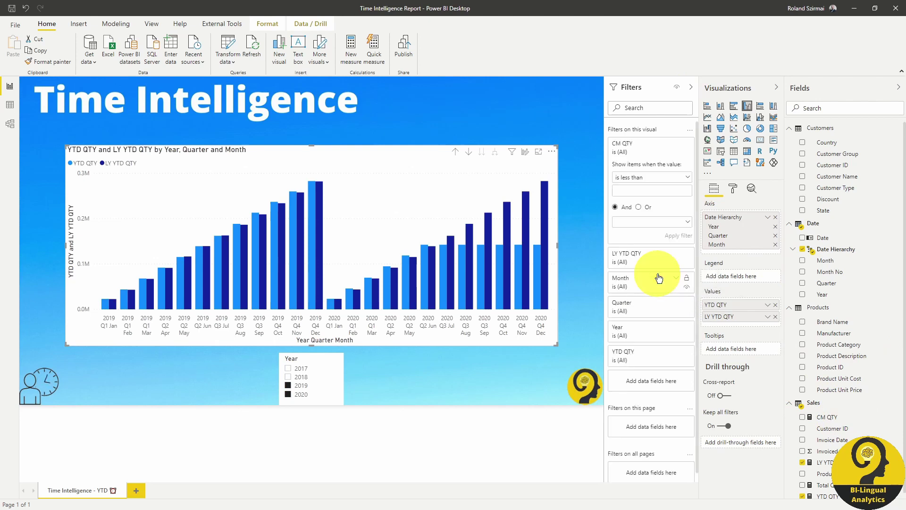
{"action": "left_click", "coordinate": [687, 179]}
{"action": "left_click", "coordinate": [667, 213]}
{"action": "left_click", "coordinate": [640, 190]}
{"action": "type", "text": "0"}
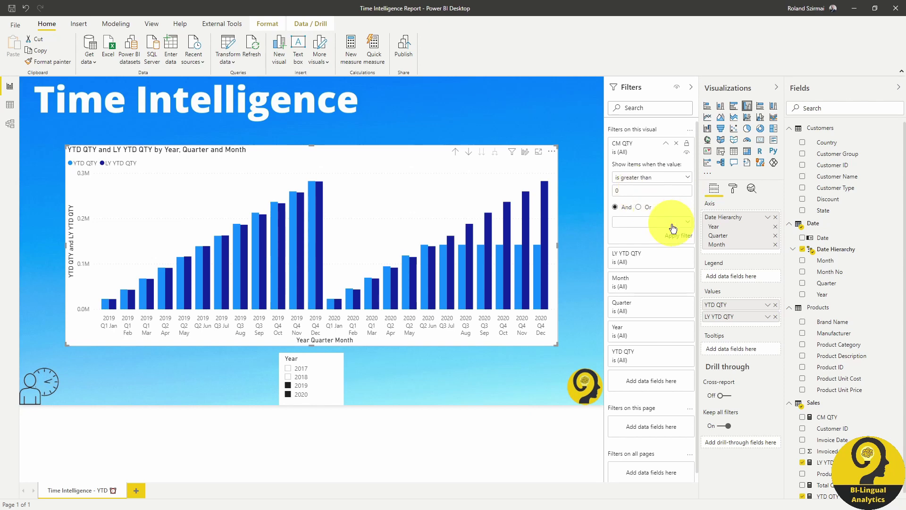
{"action": "left_click", "coordinate": [676, 235]}
{"action": "left_click", "coordinate": [518, 389]}
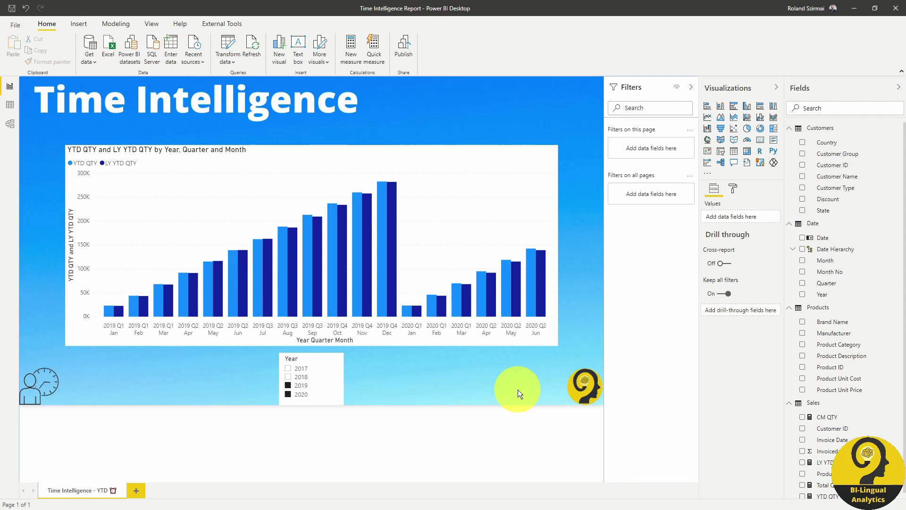
Duplicate the YTD report page as Time Intelligence - MTD and remove the column chart from the copy
{"action": "right_click", "coordinate": [80, 490]}
{"action": "left_click", "coordinate": [109, 470]}
{"action": "right_click", "coordinate": [385, 157]}
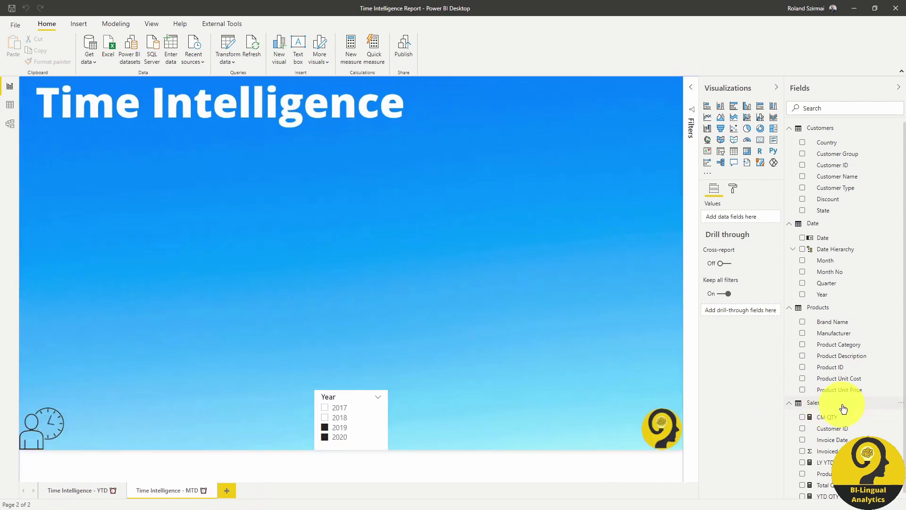
Start a new measure in the Sales table named PM QTY, with CALCULATE using [CM QTY] as its expression
{"action": "right_click", "coordinate": [843, 407]}
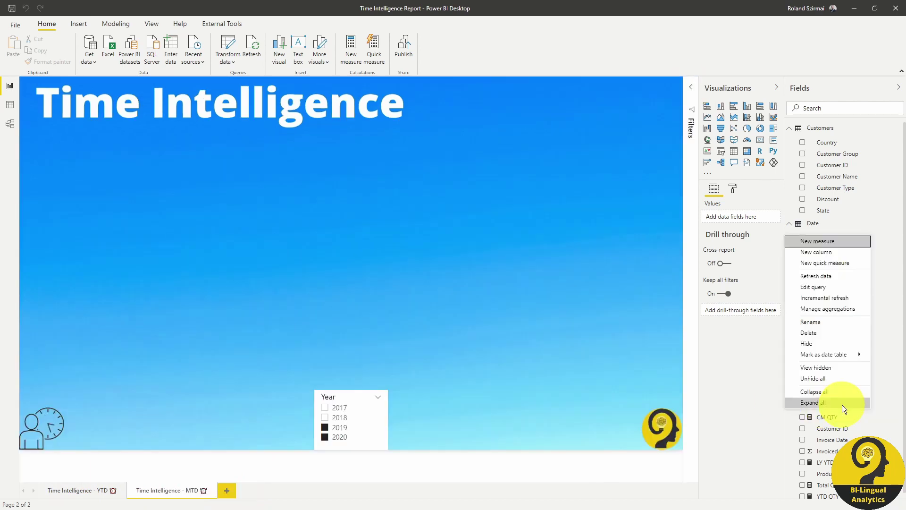
{"action": "left_click", "coordinate": [831, 244]}
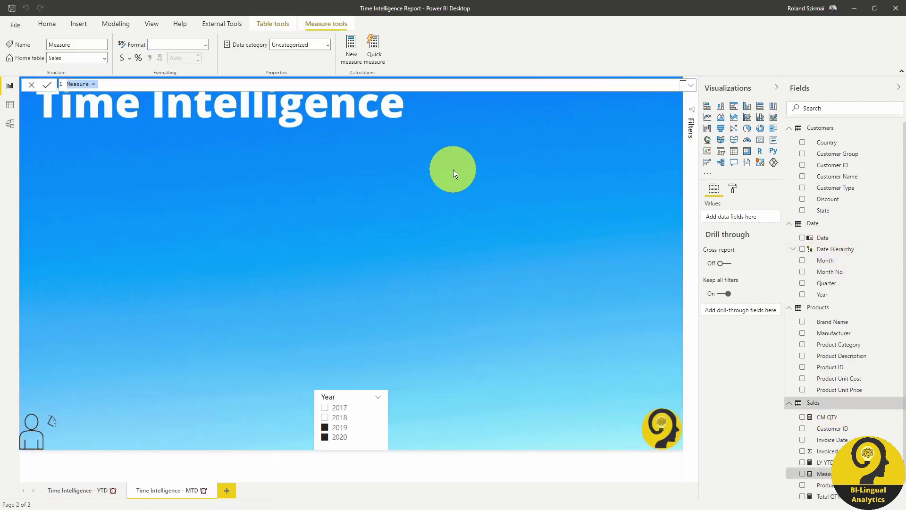
{"action": "type", "text": "PM QTY"}
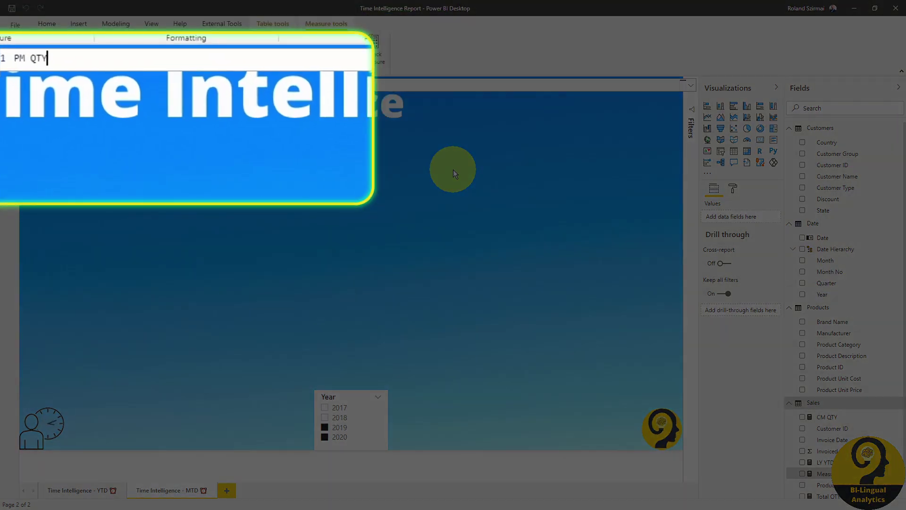
{"action": "type", "text": " ="}
{"action": "key", "text": "shift+Return"}
{"action": "type", "text": "calc"}
{"action": "key", "text": "Tab"}
{"action": "key", "text": "shift+Return"}
{"action": "type", "text": "cm"}
{"action": "key", "text": "Tab"}
{"action": "type", "text": ","}
{"action": "key", "text": "shift+Return"}
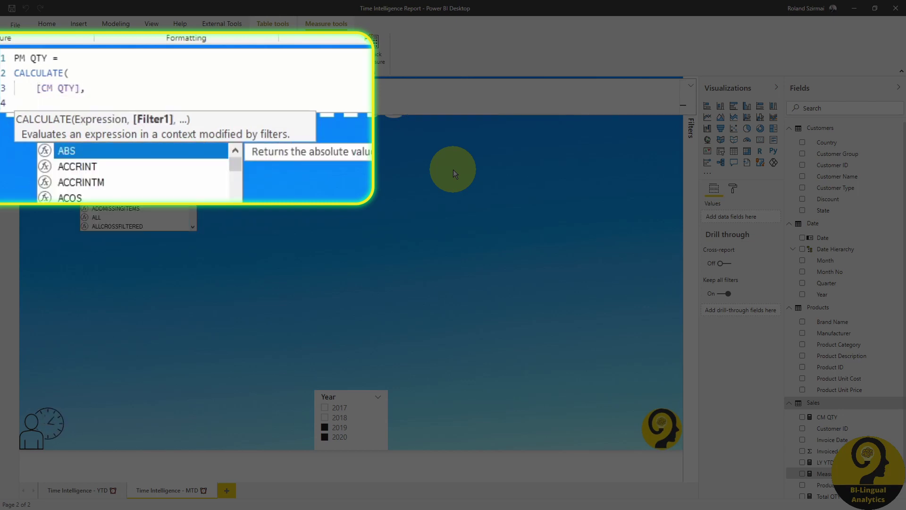
Complete the PM QTY measure with the filter PREVIOUSMONTH('Date'[Date]) and commit the formula
{"action": "type", "text": "prev"}
{"action": "key", "text": "Down"}
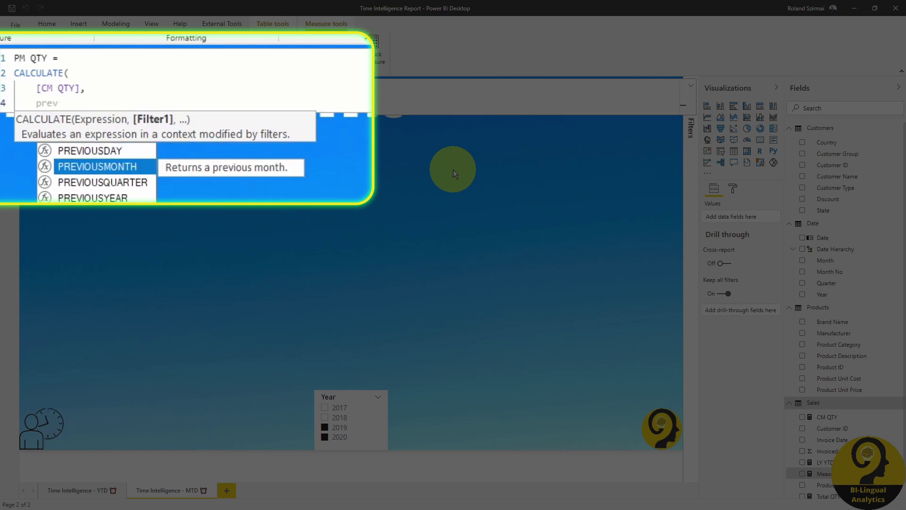
{"action": "key", "text": "Escape"}
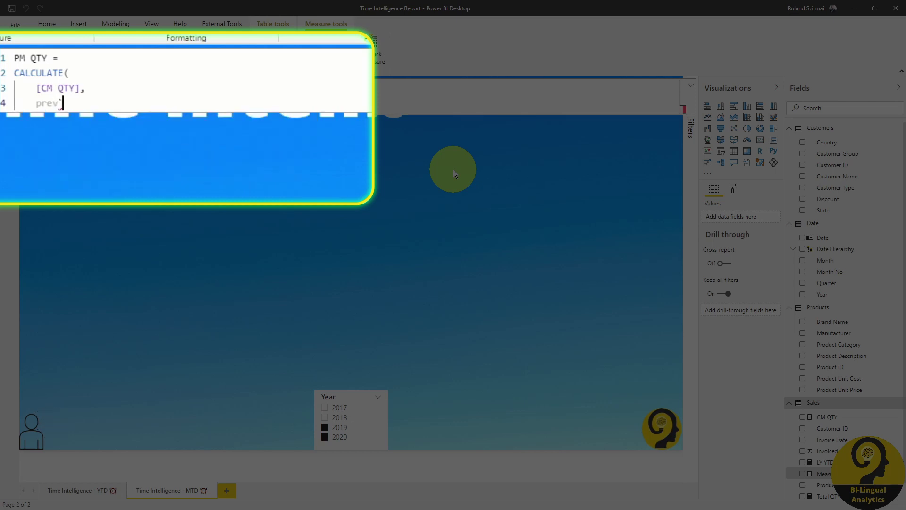
{"action": "key", "text": "ctrl+space"}
{"action": "key", "text": "Escape"}
{"action": "key", "text": "ctrl+space"}
{"action": "key", "text": "Down"}
{"action": "key", "text": "Tab"}
{"action": "type", "text": "Date"}
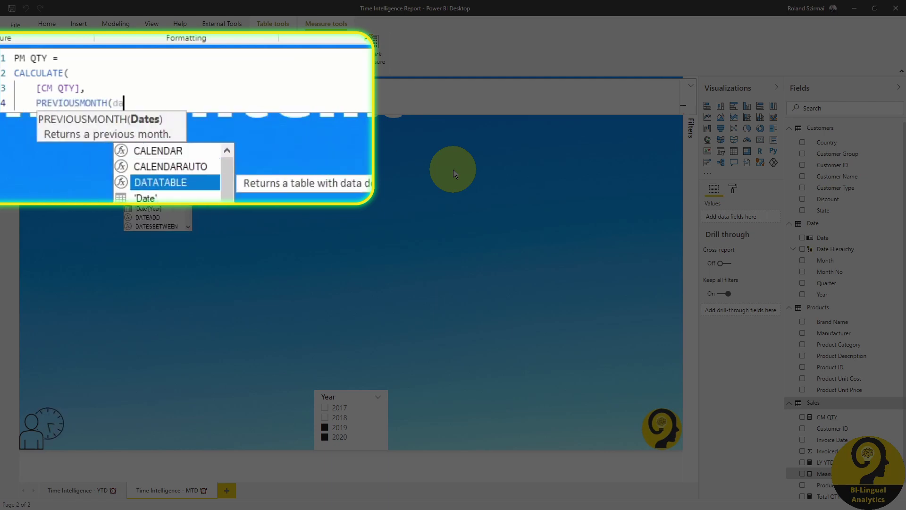
{"action": "key", "text": "Down"}
{"action": "key", "text": "Tab"}
{"action": "type", "text": ")"}
{"action": "key", "text": "Return"}
{"action": "type", "text": ")"}
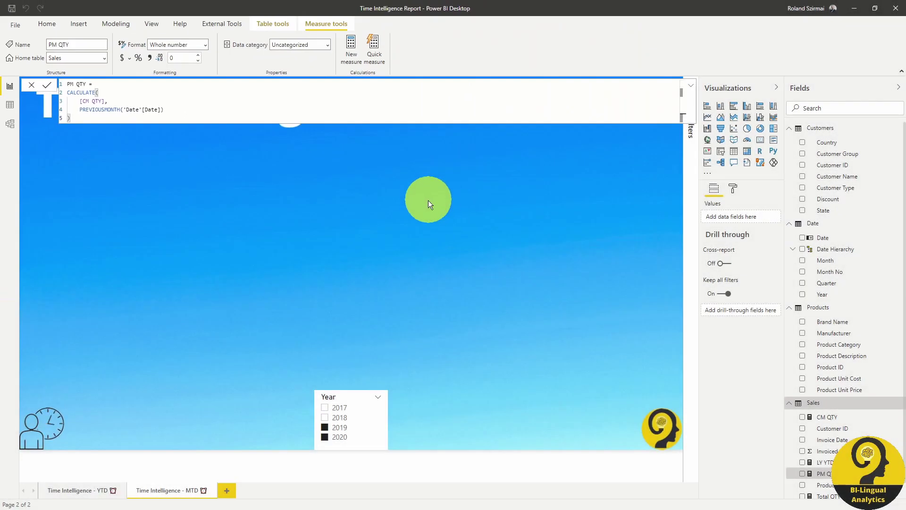
Build a table visual of Date Hierarchy's Year, Quarter and Month with CM QTY and PM QTY, and move the Year slicer beside the page's logo
{"action": "left_click", "coordinate": [430, 199]}
{"action": "left_click", "coordinate": [734, 151]}
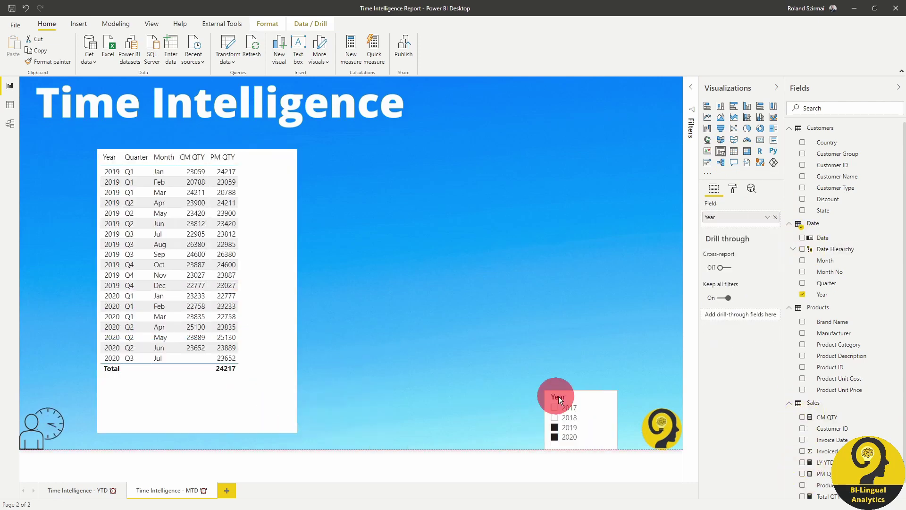
{"action": "left_click", "coordinate": [406, 231]}
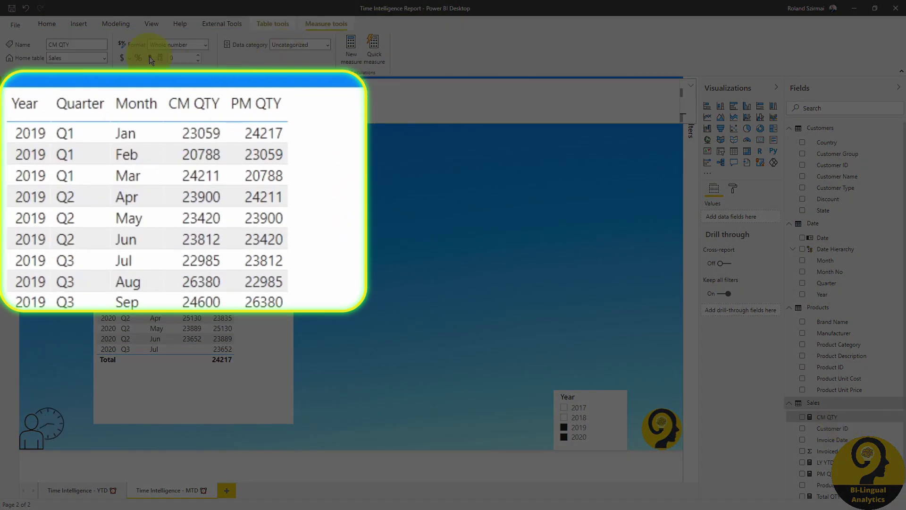
Format the CM QTY and PM QTY measures with a thousands separator
{"action": "left_click", "coordinate": [150, 58]}
{"action": "left_click", "coordinate": [421, 272]}
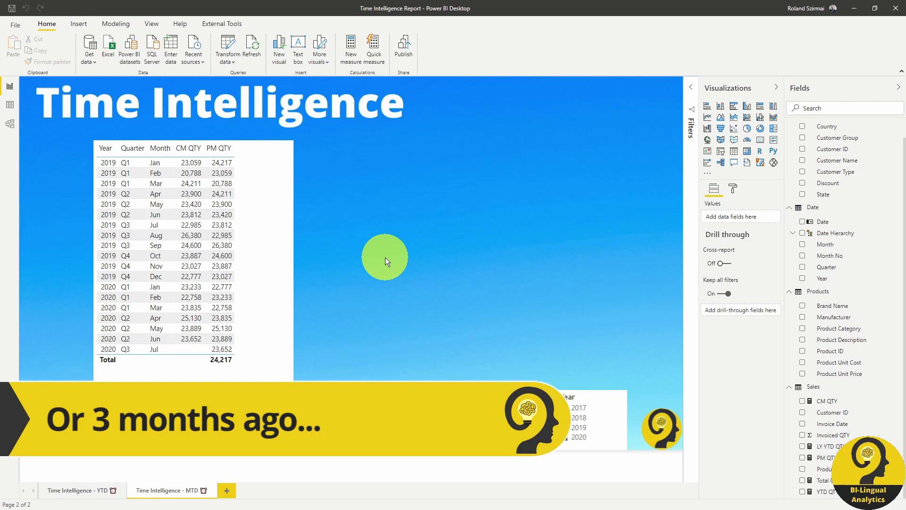
Start a new measure in the Sales table named Same month PrevQ, with CALCULATE using [CM QTY] as its expression
{"action": "right_click", "coordinate": [813, 207]}
{"action": "left_click", "coordinate": [813, 226]}
{"action": "type", "text": "Same month PrevQ ="}
{"action": "key", "text": "shift+Return"}
{"action": "type", "text": "CALCULATE("}
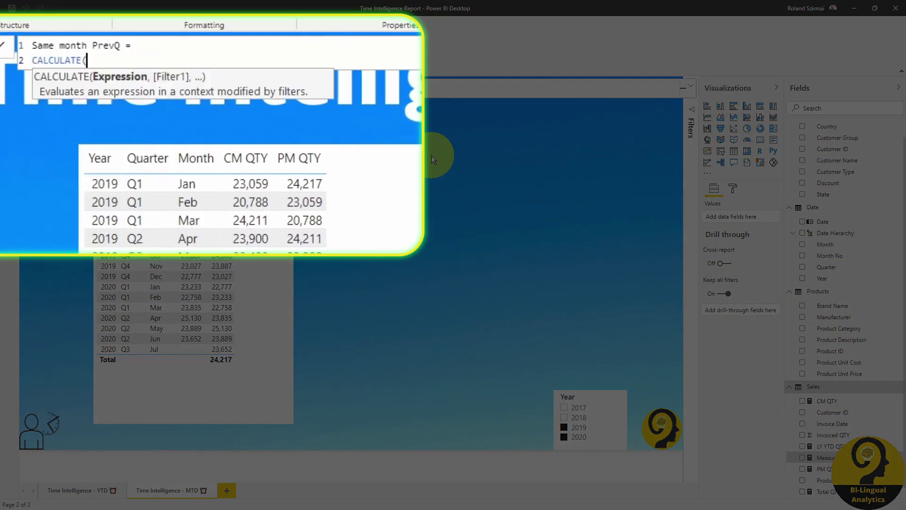
{"action": "key", "text": "shift+Return"}
{"action": "type", "text": "[CM QTY],"}
{"action": "key", "text": "shift+Return"}
Complete the Same month PrevQ measure with the filter DATEADD('Date'[Date], -3, MONTH) and commit the formula
{"action": "type", "text": "dates"}
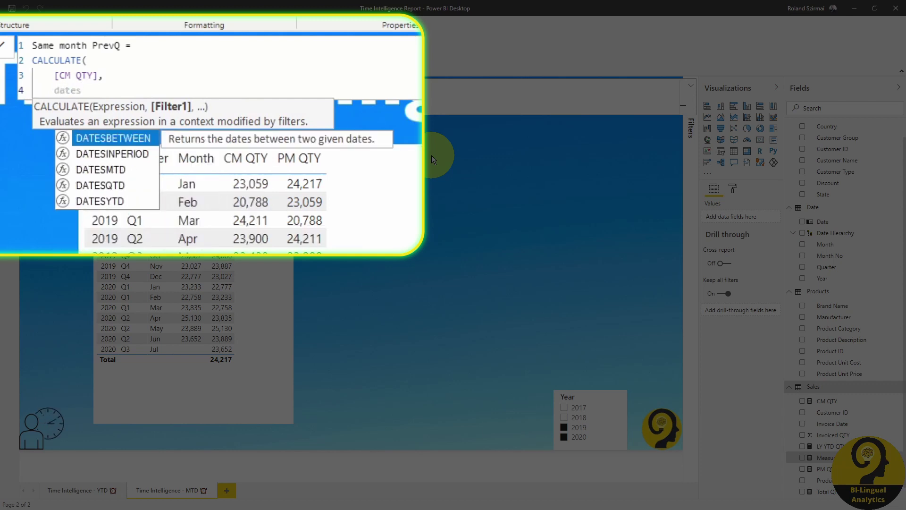
{"action": "key", "text": "BackSpace"}
{"action": "type", "text": "add"}
{"action": "key", "text": "Tab"}
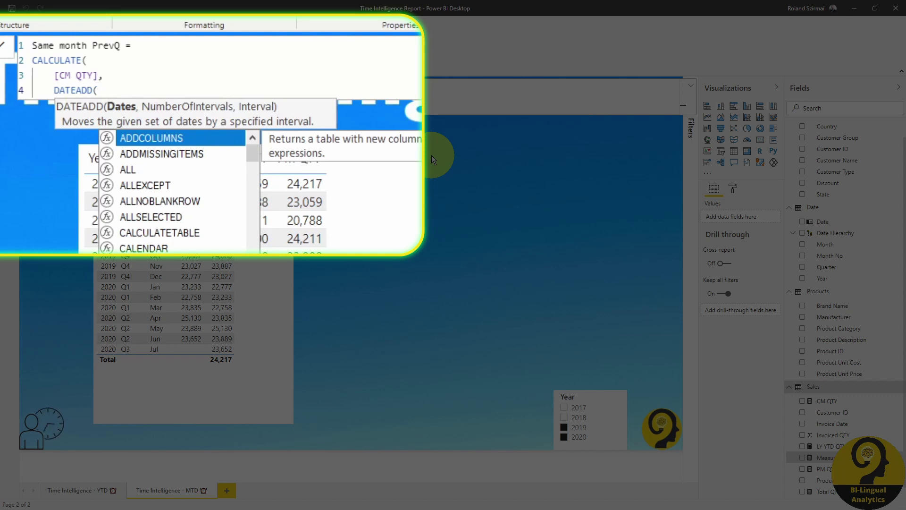
{"action": "type", "text": "'Date'[Date],"}
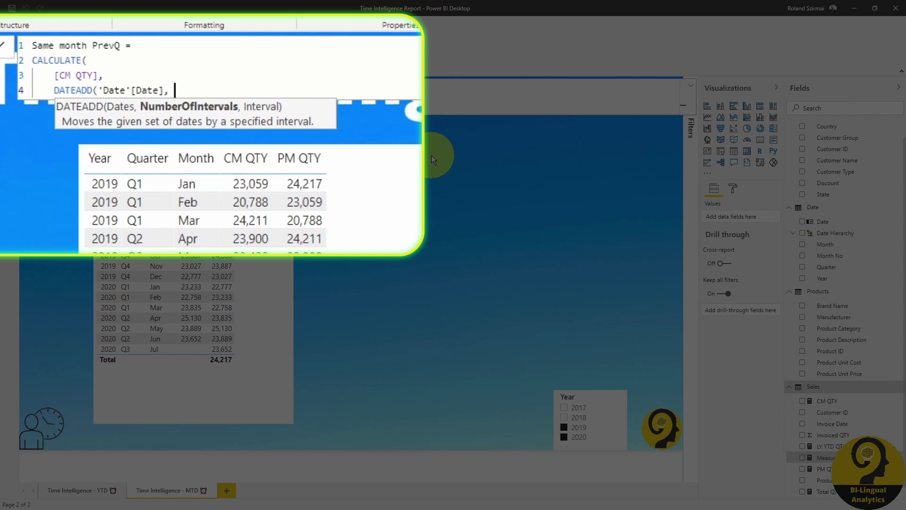
{"action": "type", "text": "-3,"}
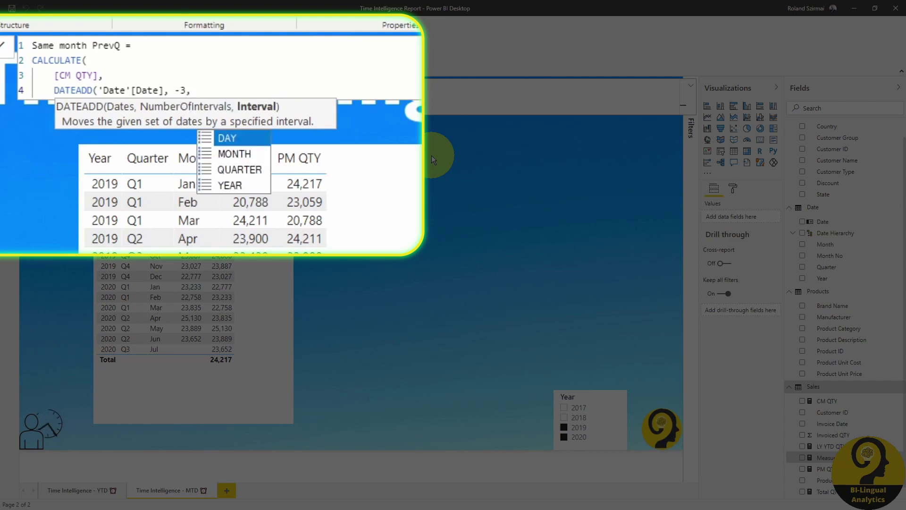
{"action": "key", "text": "Down"}
{"action": "key", "text": "Tab"}
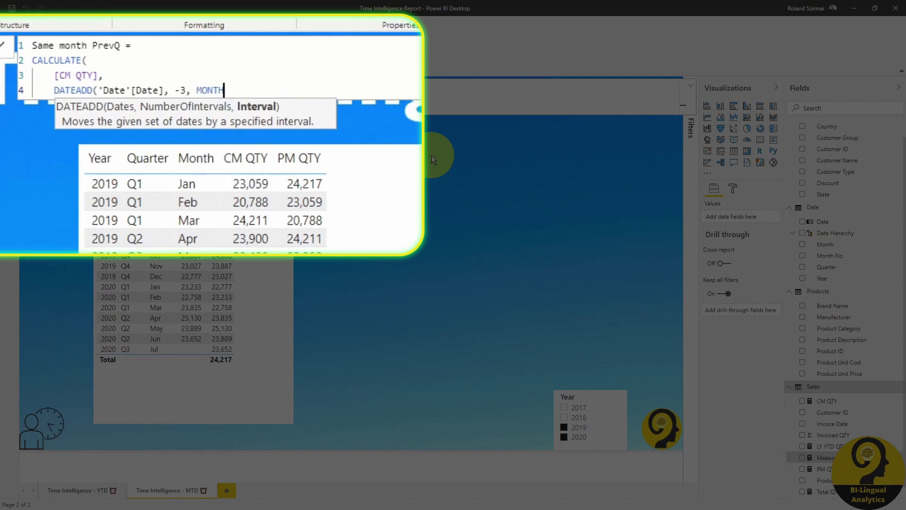
{"action": "type", "text": ")"}
{"action": "key", "text": "Return"}
{"action": "type", "text": ")"}
{"action": "key", "text": "Return"}
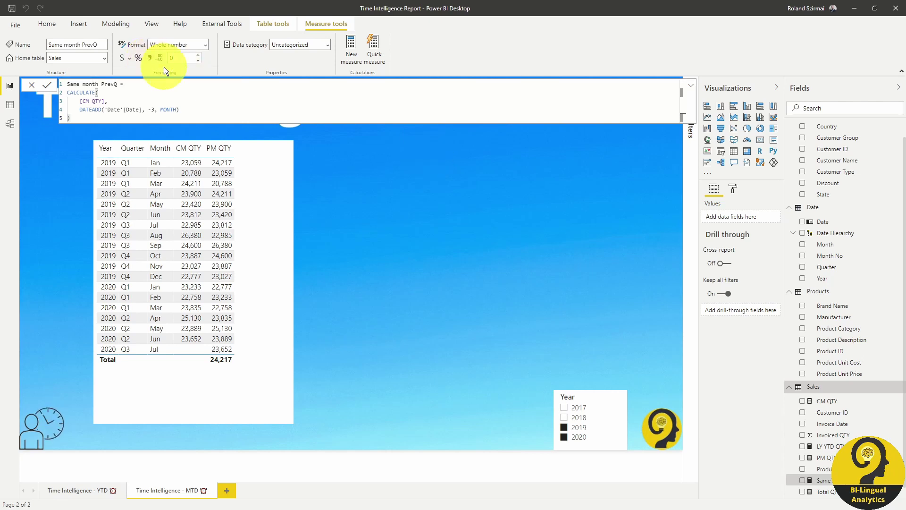
Add Same month PrevQ to the table visual with a thousands separator and widen the table to fit the extra column
{"action": "left_click", "coordinate": [249, 257]}
{"action": "left_click_drag", "start_coordinate": [293, 283], "coordinate": [361, 283]}
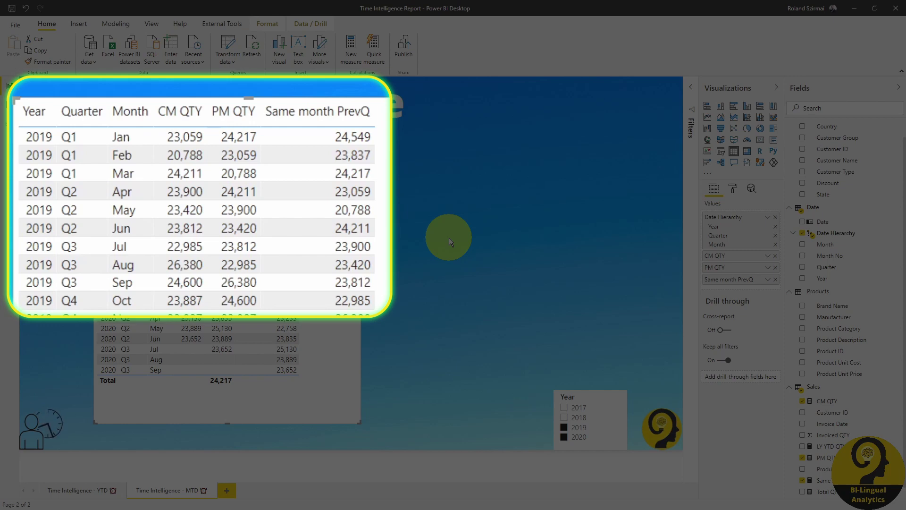
{"action": "left_click", "coordinate": [448, 242]}
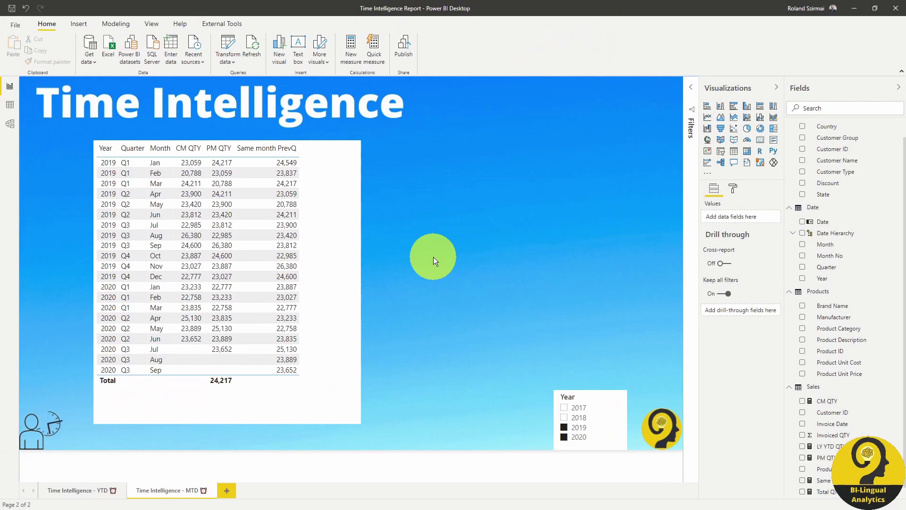